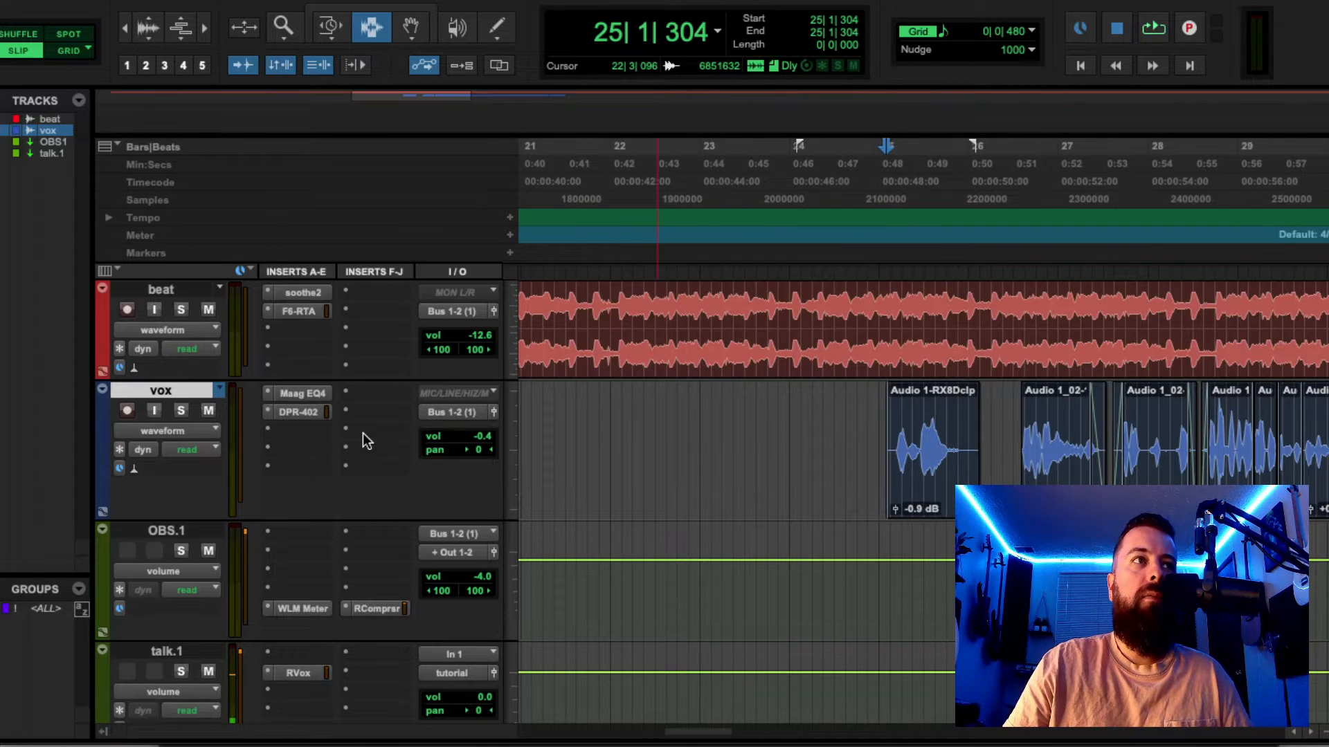
# Step: Insert the CLA-76 (mono) compressor on the vox track, directly after the DPR-402
pyautogui.click(291, 430)
pyautogui.moveTo(290, 431)
pyautogui.moveTo(515, 454)
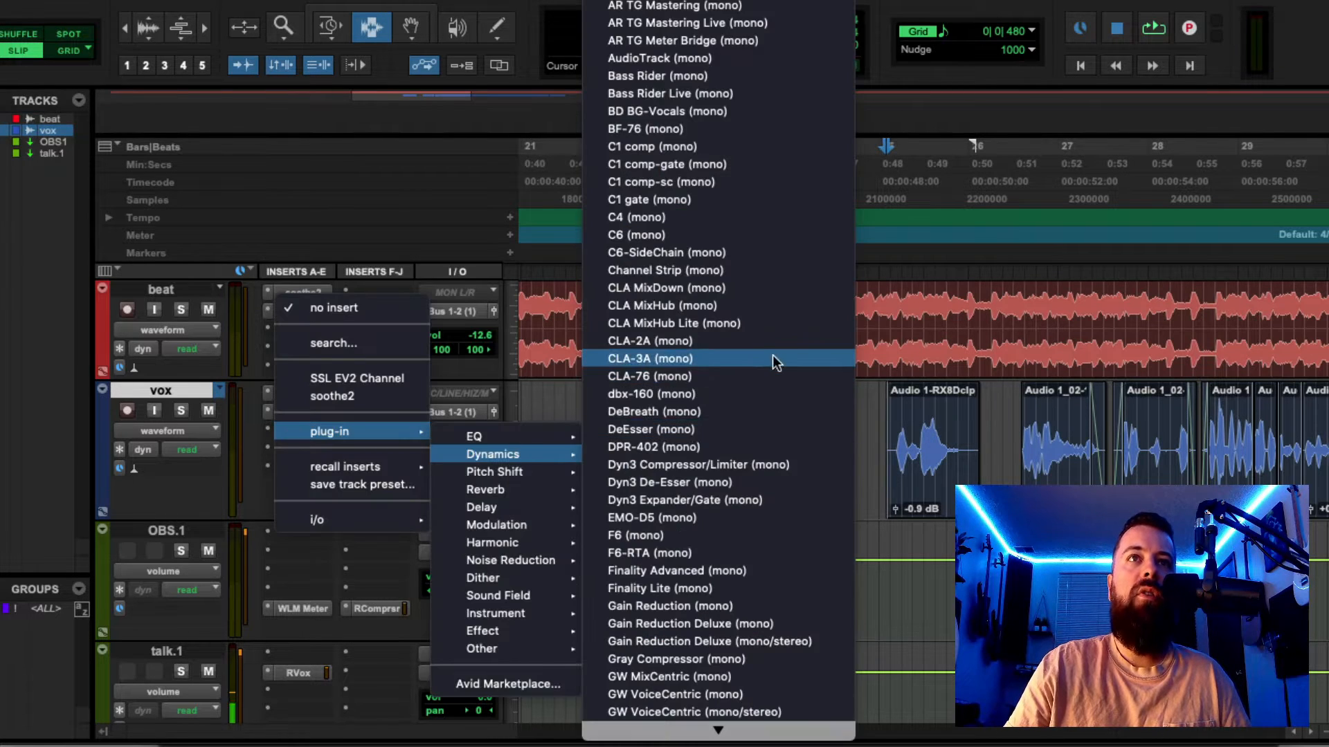
pyautogui.click(727, 376)
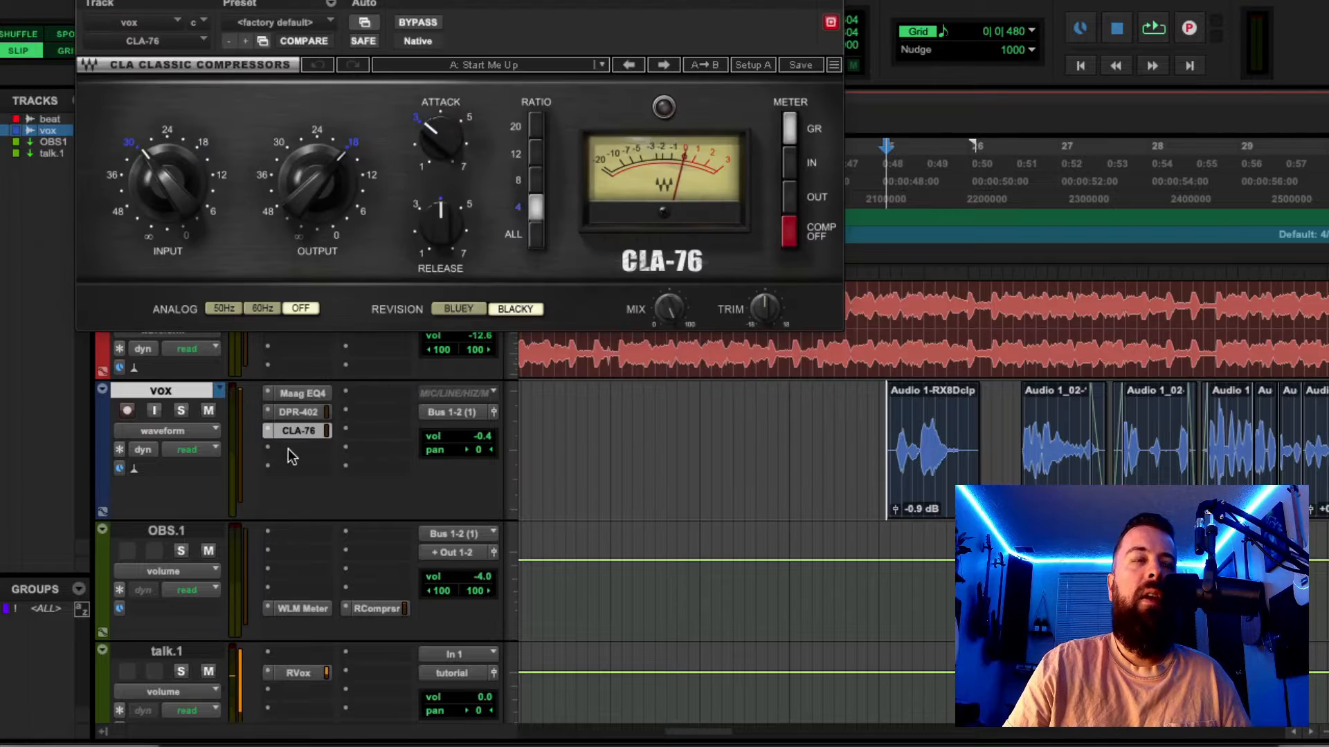
# Step: Insert the CLA-2A (mono) compressor after the CLA-76 on the vox track and bypass it
pyautogui.click(291, 450)
pyautogui.moveTo(330, 450)
pyautogui.moveTo(515, 472)
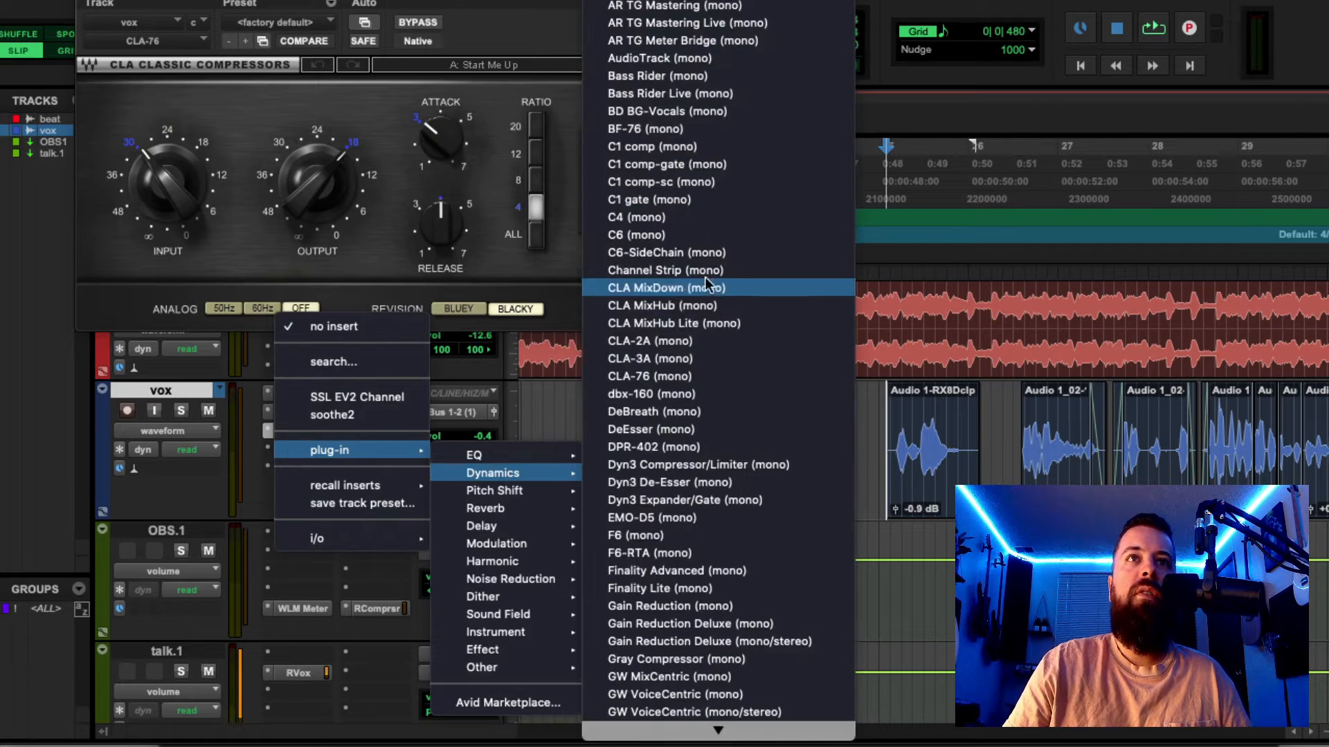
pyautogui.click(689, 342)
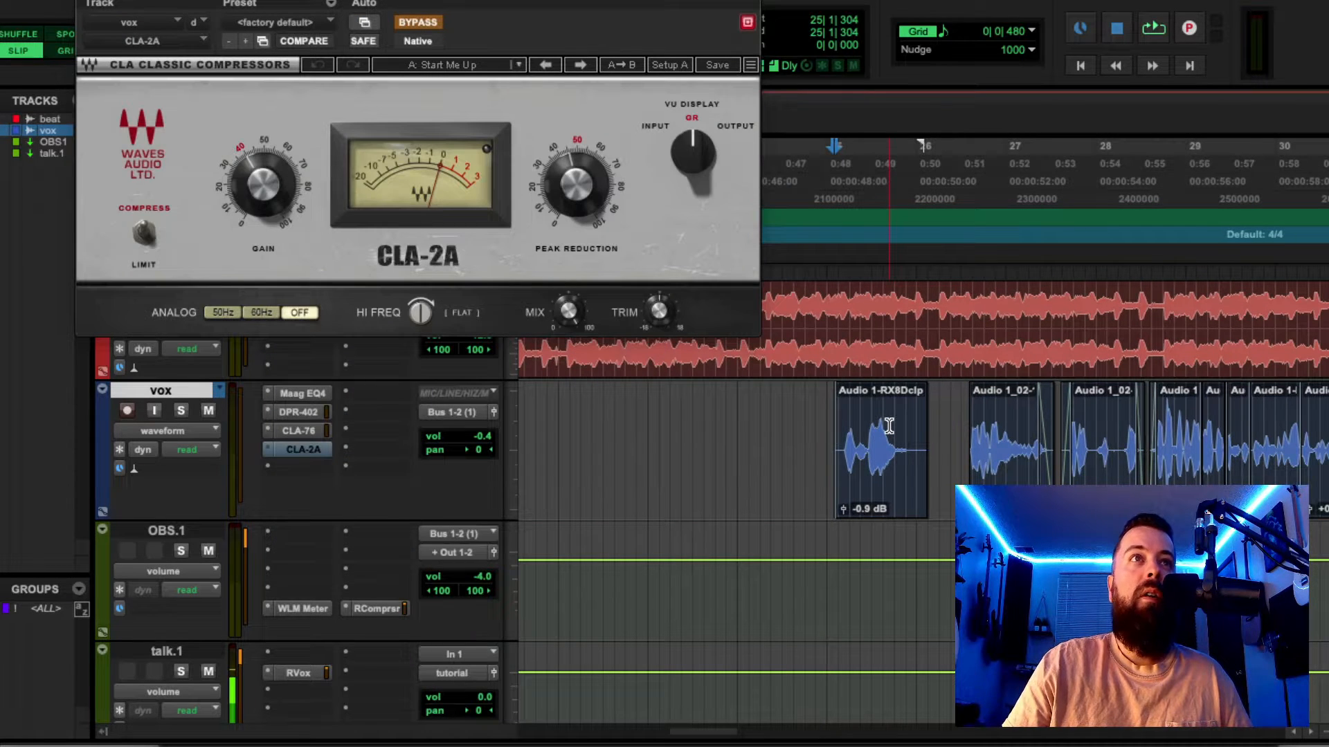
# Step: Set the CLA-76 attack to about 4.1 and its release to about 5.8
pyautogui.hscroll(2, 831, 422)
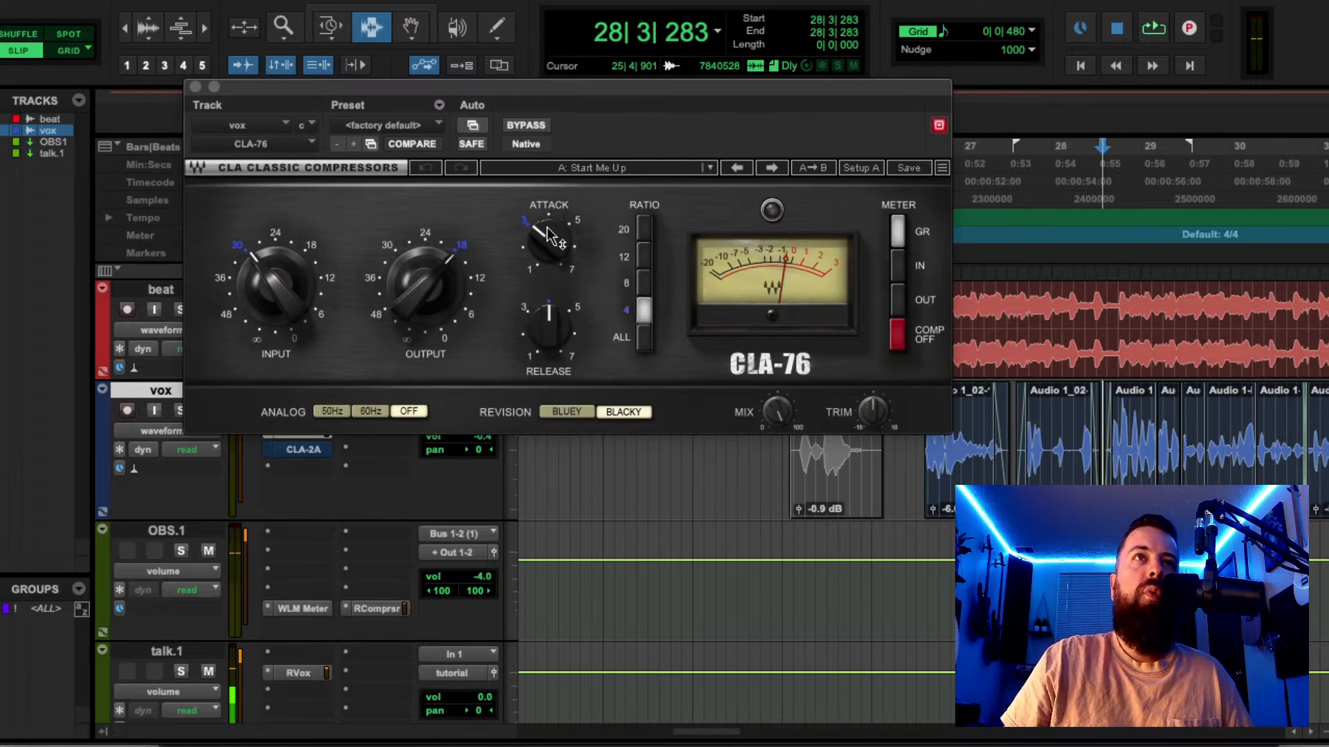
pyautogui.moveTo(547, 240); pyautogui.dragTo(547, 229)
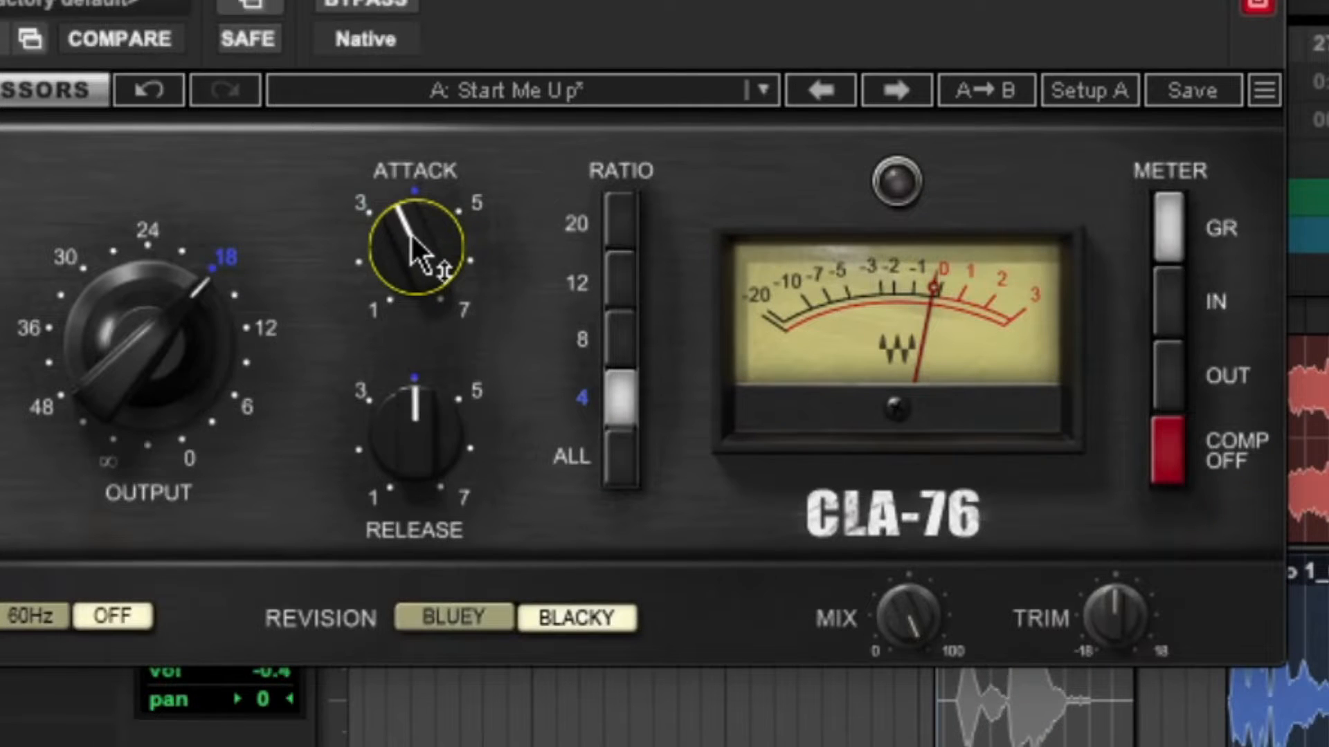
pyautogui.moveTo(415, 245)
pyautogui.mouseDown()
pyautogui.moveTo(415, 289)
pyautogui.moveTo(415, 259)
pyautogui.mouseUp()
pyautogui.moveTo(359, 407); pyautogui.dragTo(358, 380)
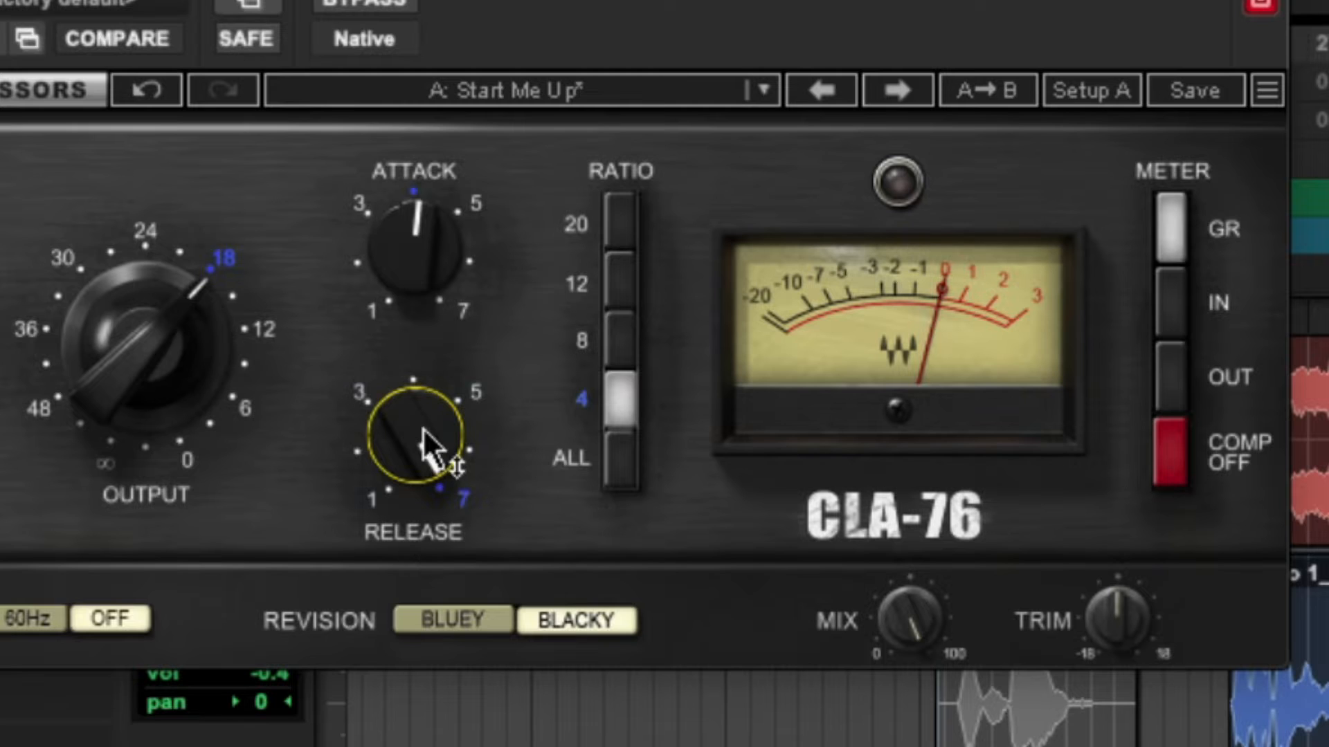
pyautogui.moveTo(425, 450); pyautogui.dragTo(410, 415)
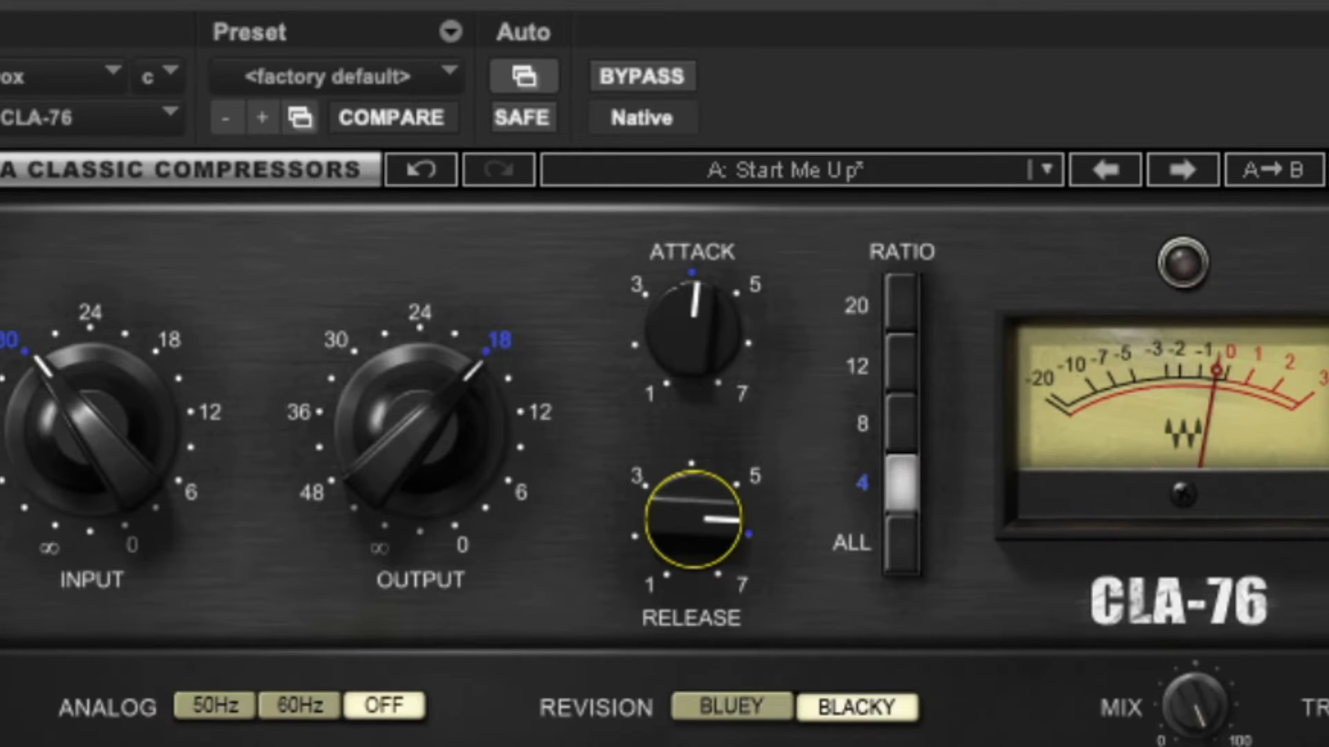
# Step: Set the CLA-76 input to about 30 and raise its output slightly above the 18 mark
pyautogui.moveTo(95, 420); pyautogui.dragTo(95, 433)
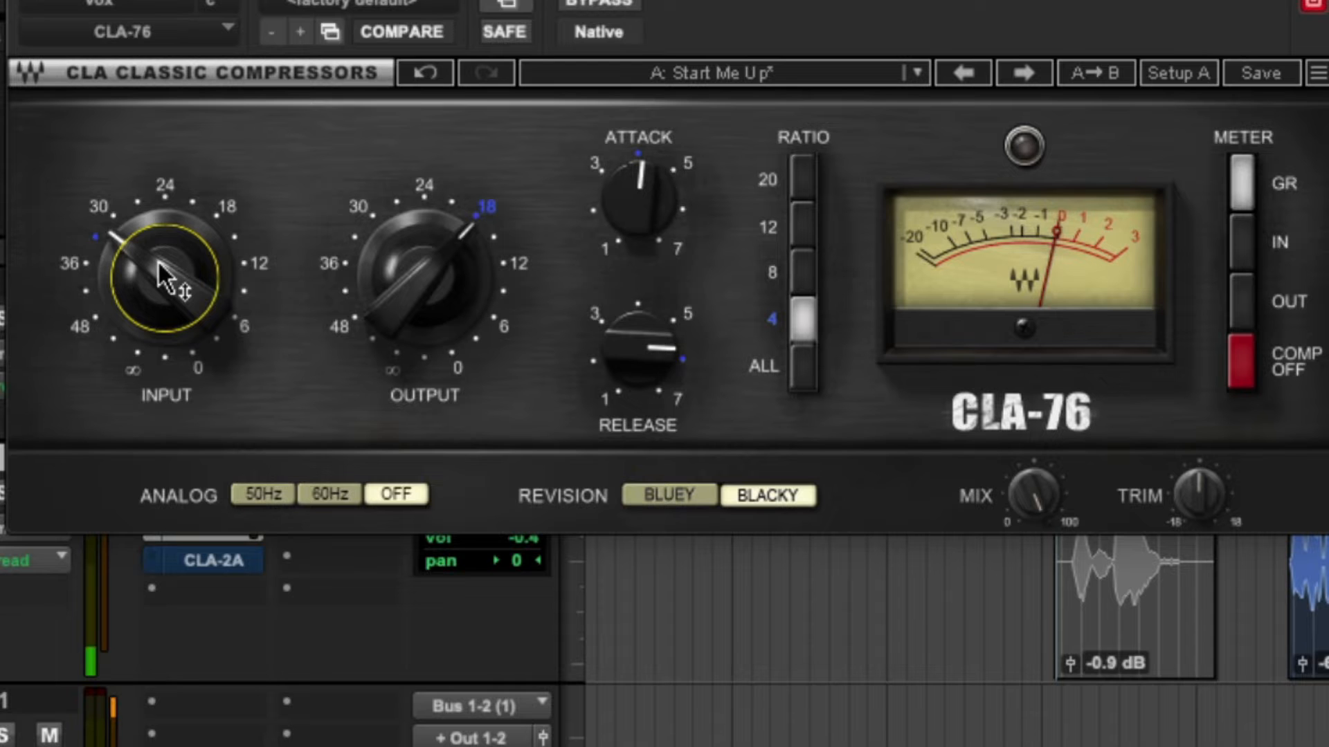
pyautogui.moveTo(161, 277); pyautogui.dragTo(161, 259)
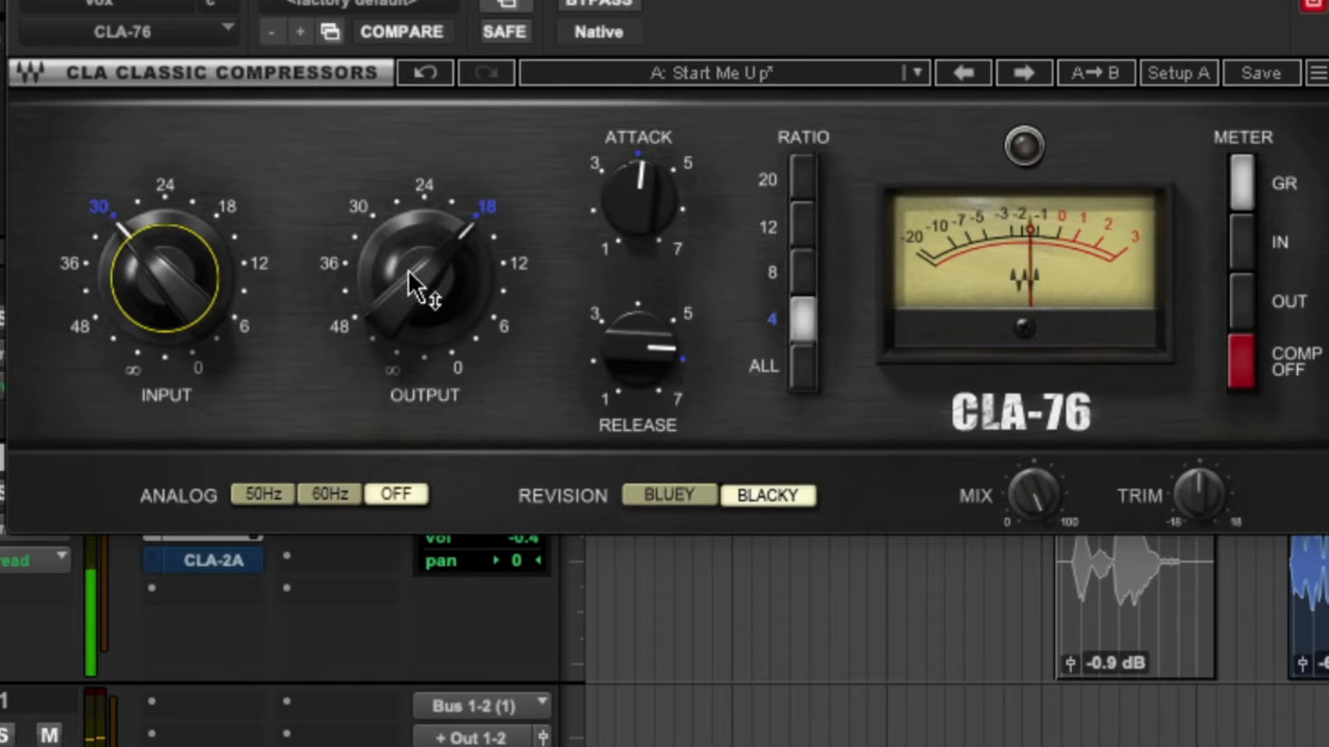
pyautogui.moveTo(415, 287); pyautogui.dragTo(416, 291)
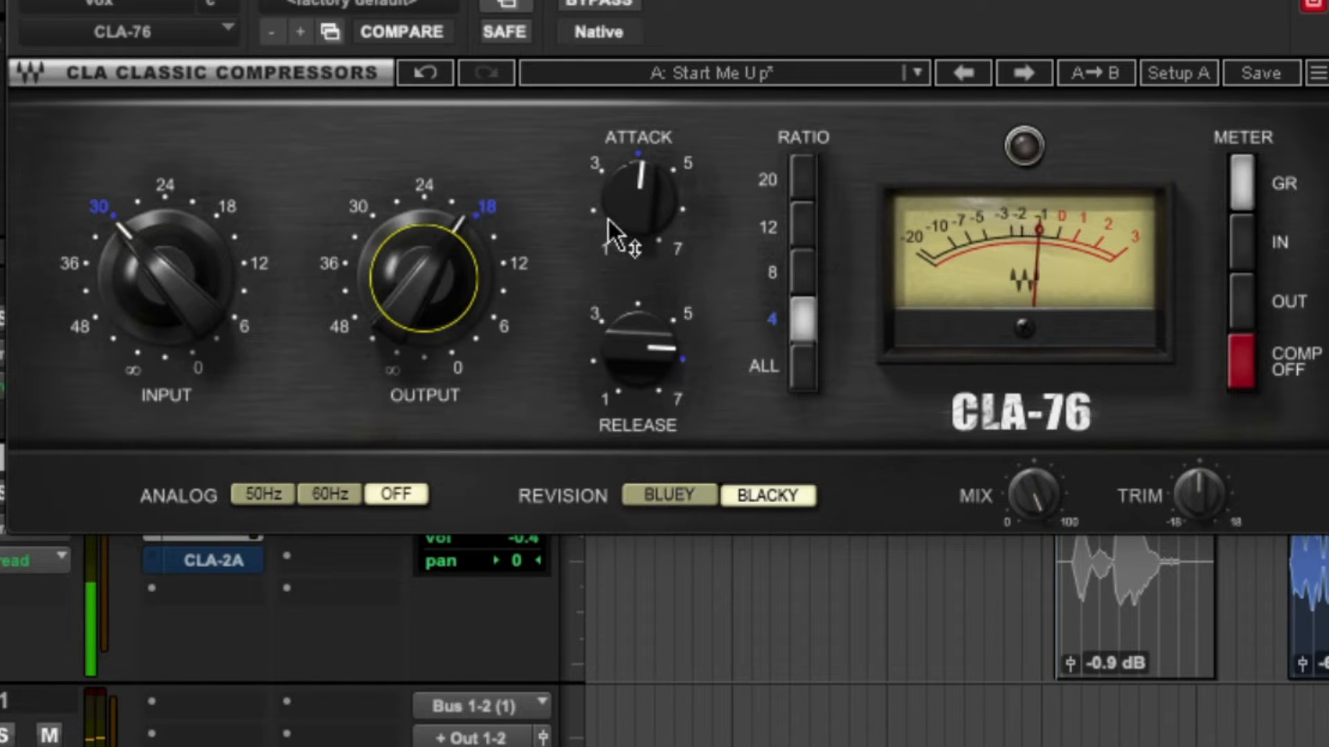
# Step: Try the CLA-76 attack at 6.08 and 1.00, and set the release to about 6.1
pyautogui.moveTo(640, 224); pyautogui.dragTo(640, 198)
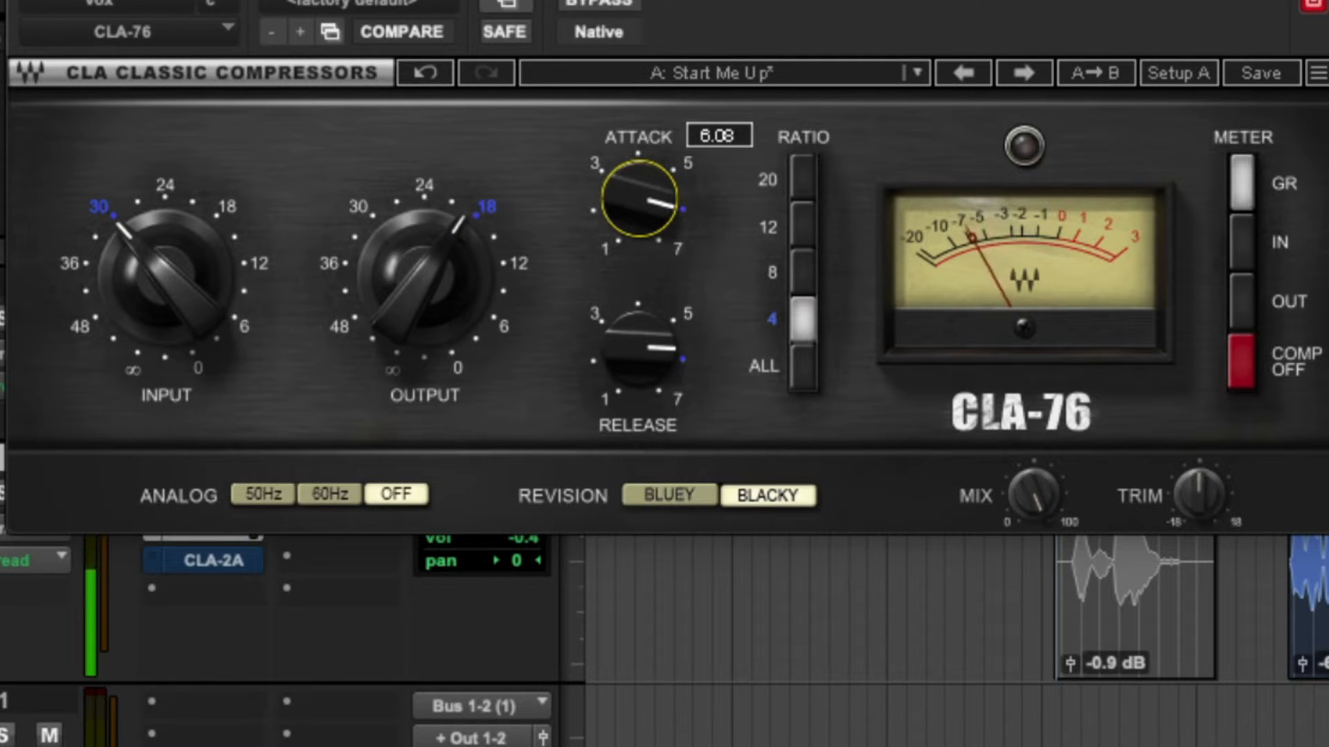
pyautogui.moveTo(640, 198); pyautogui.dragTo(640, 235)
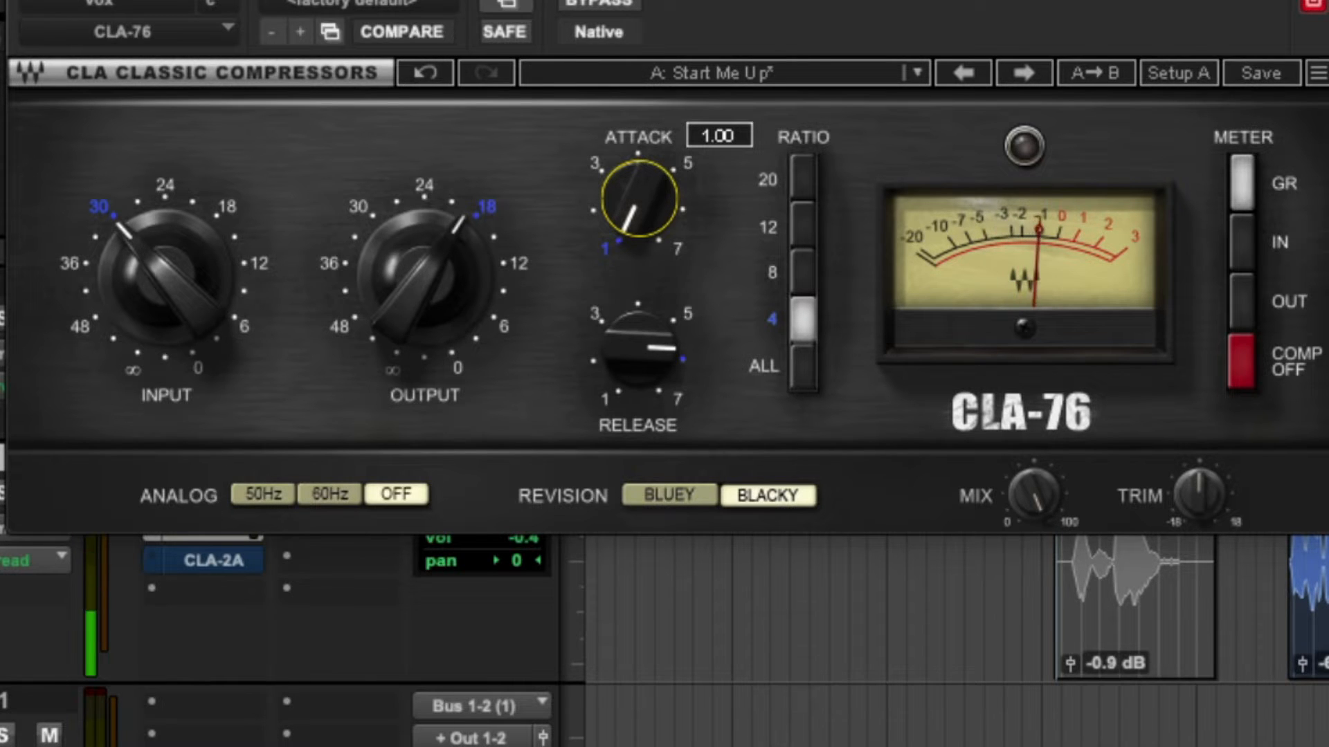
pyautogui.moveTo(641, 348)
pyautogui.mouseDown()
pyautogui.moveTo(640, 411)
pyautogui.moveTo(641, 360)
pyautogui.mouseUp()
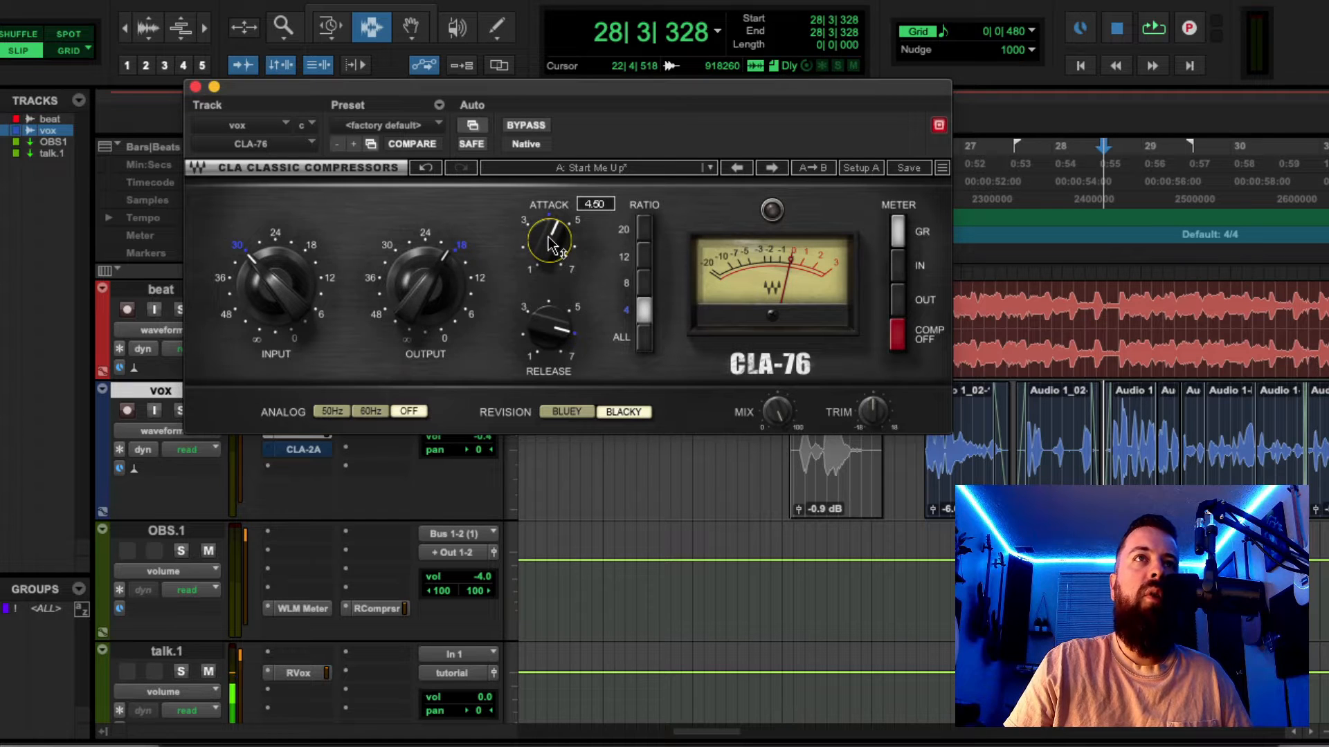
# Step: During playback of the vocal phrase, set the CLA-76 attack to about 3.5 and raise the output to about 20
pyautogui.moveTo(549, 240); pyautogui.dragTo(548, 280)
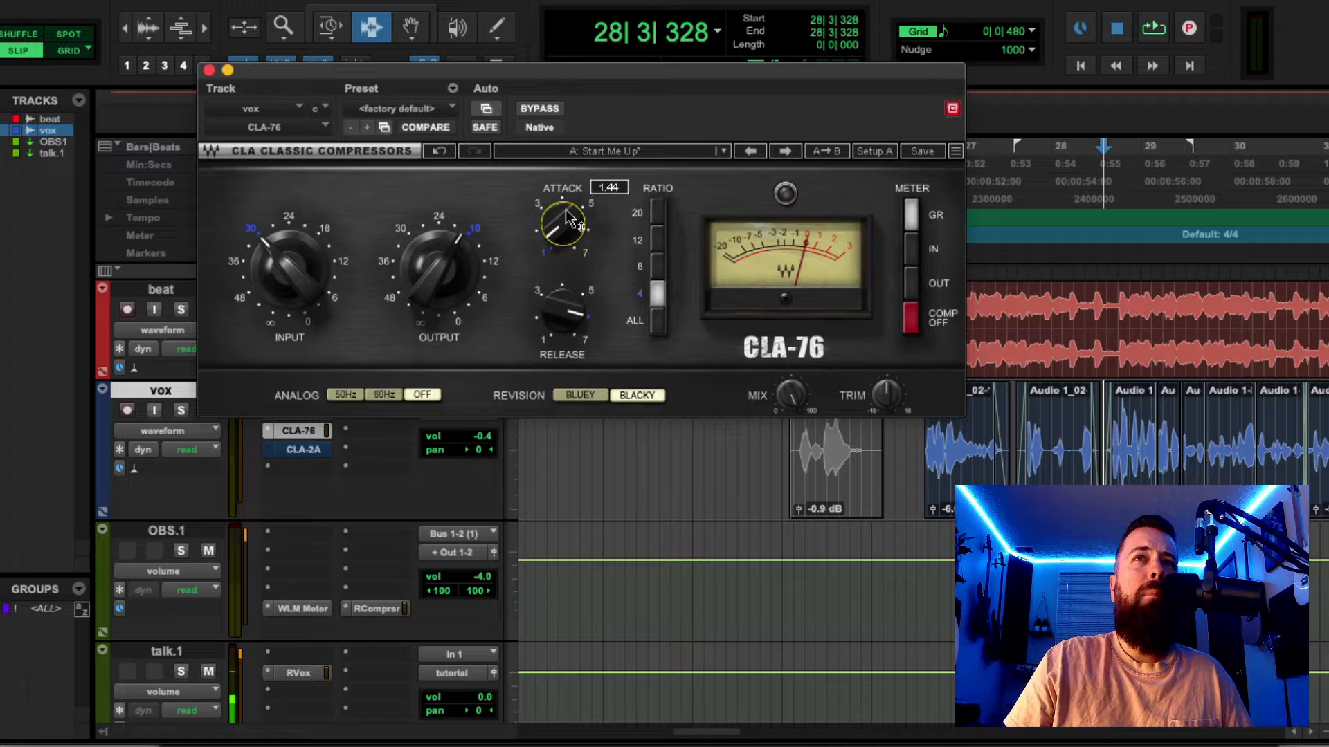
pyautogui.press('space')
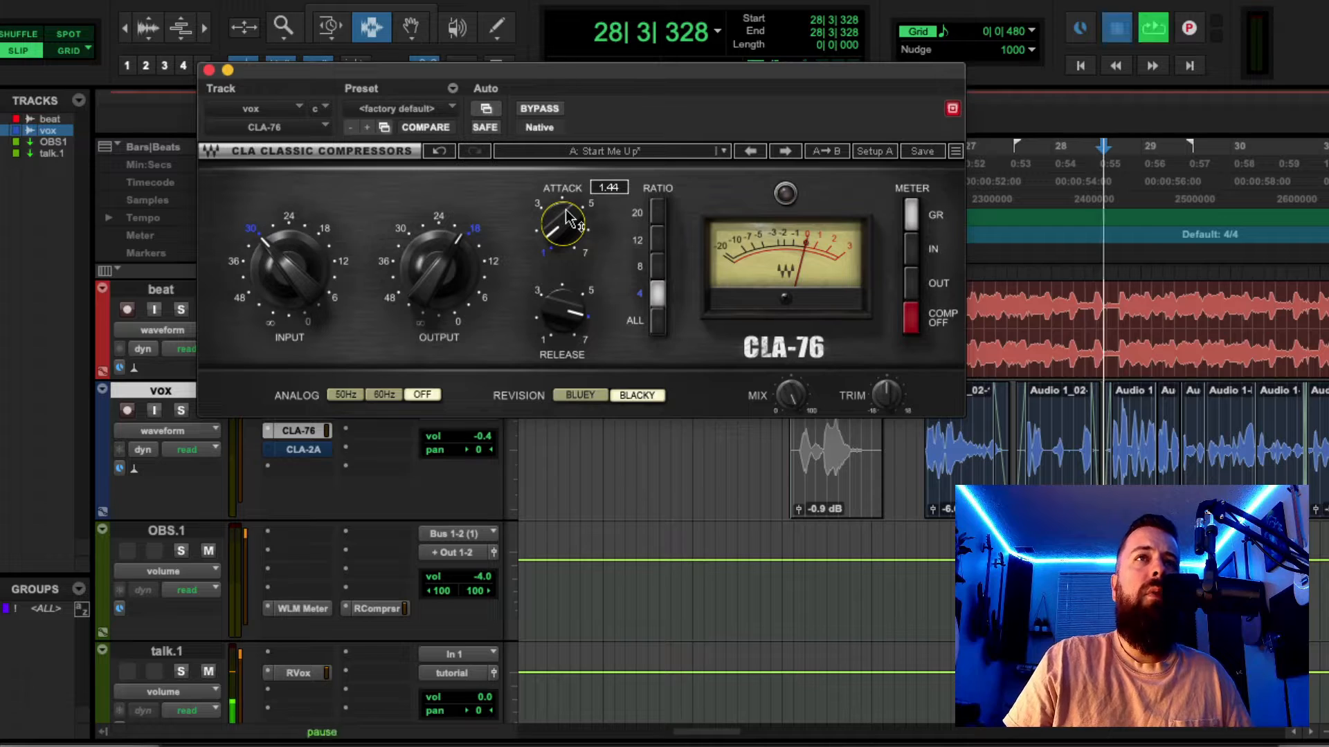
pyautogui.moveTo(681, 208); pyautogui.dragTo(665, 251)
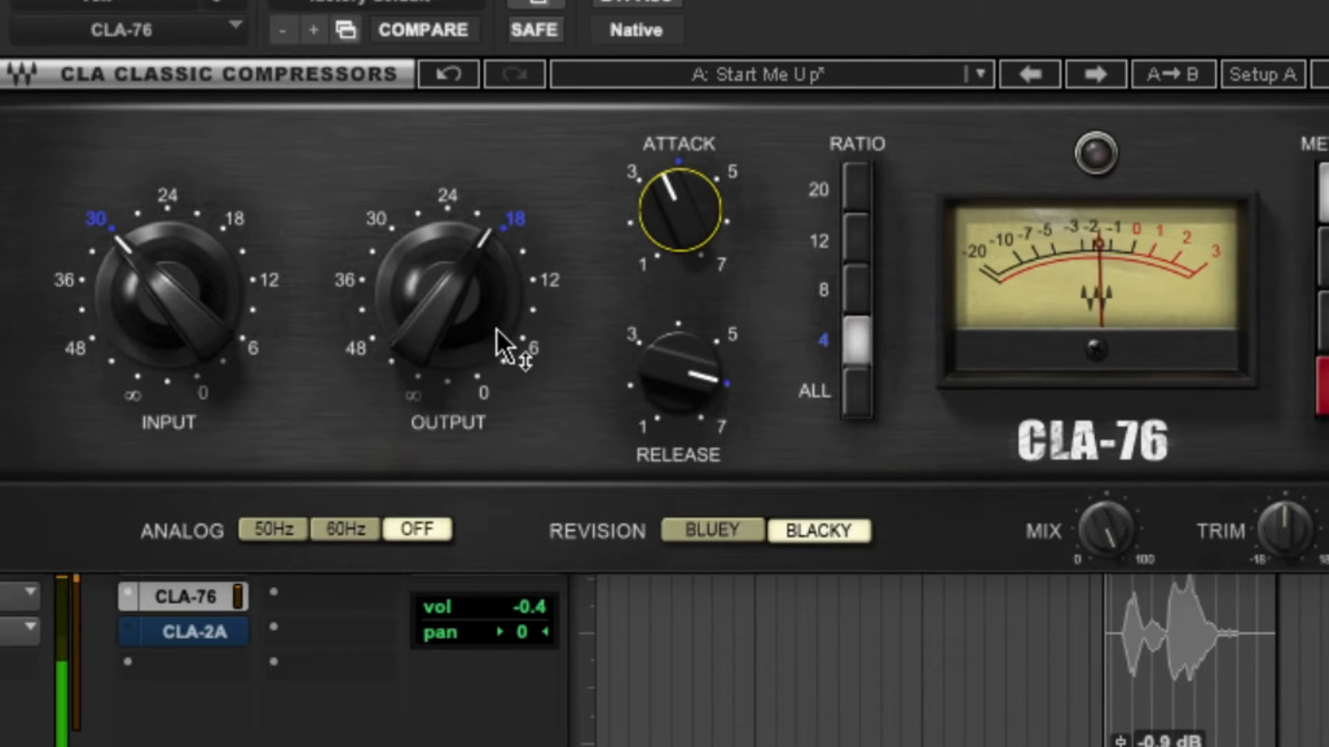
pyautogui.moveTo(439, 297); pyautogui.dragTo(438, 304)
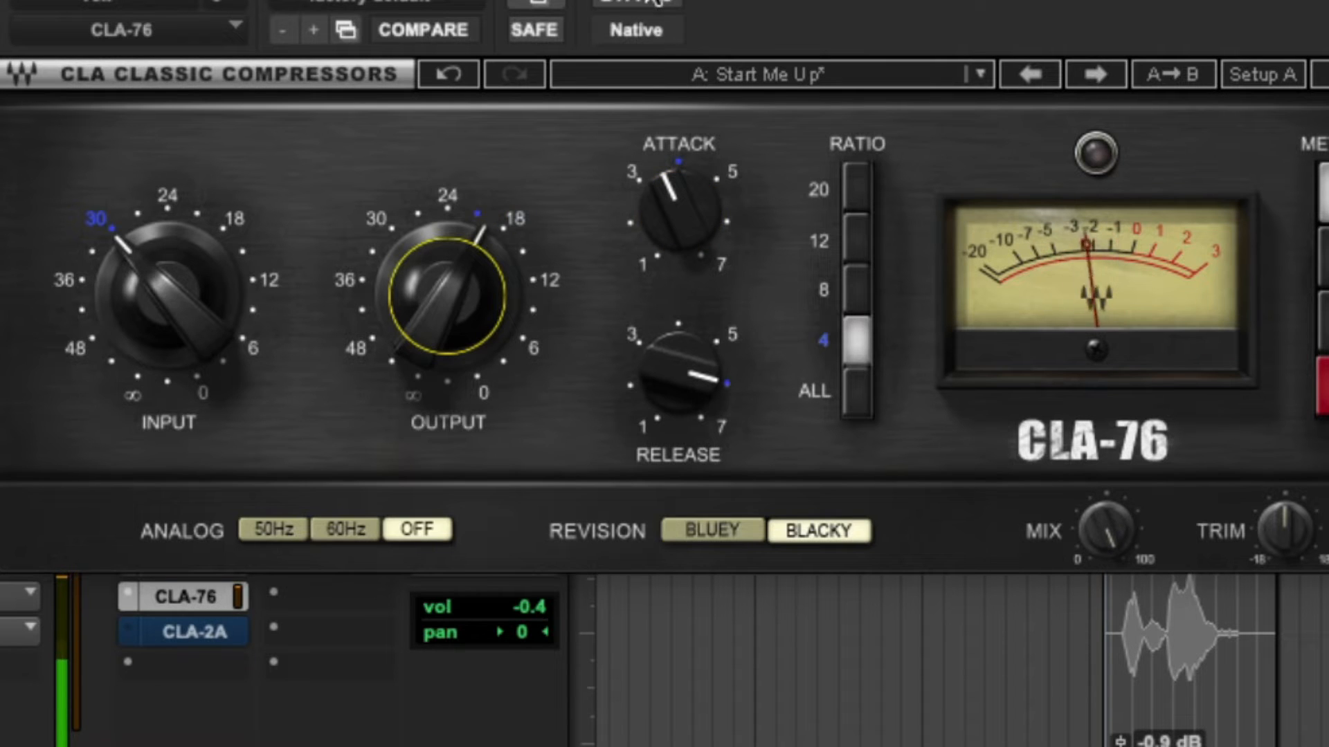
# Step: Compare the vocal with and without the CLA-76 by toggling its bypass, leaving the compressor active
pyautogui.click(651, 4)
pyautogui.click(651, 4)
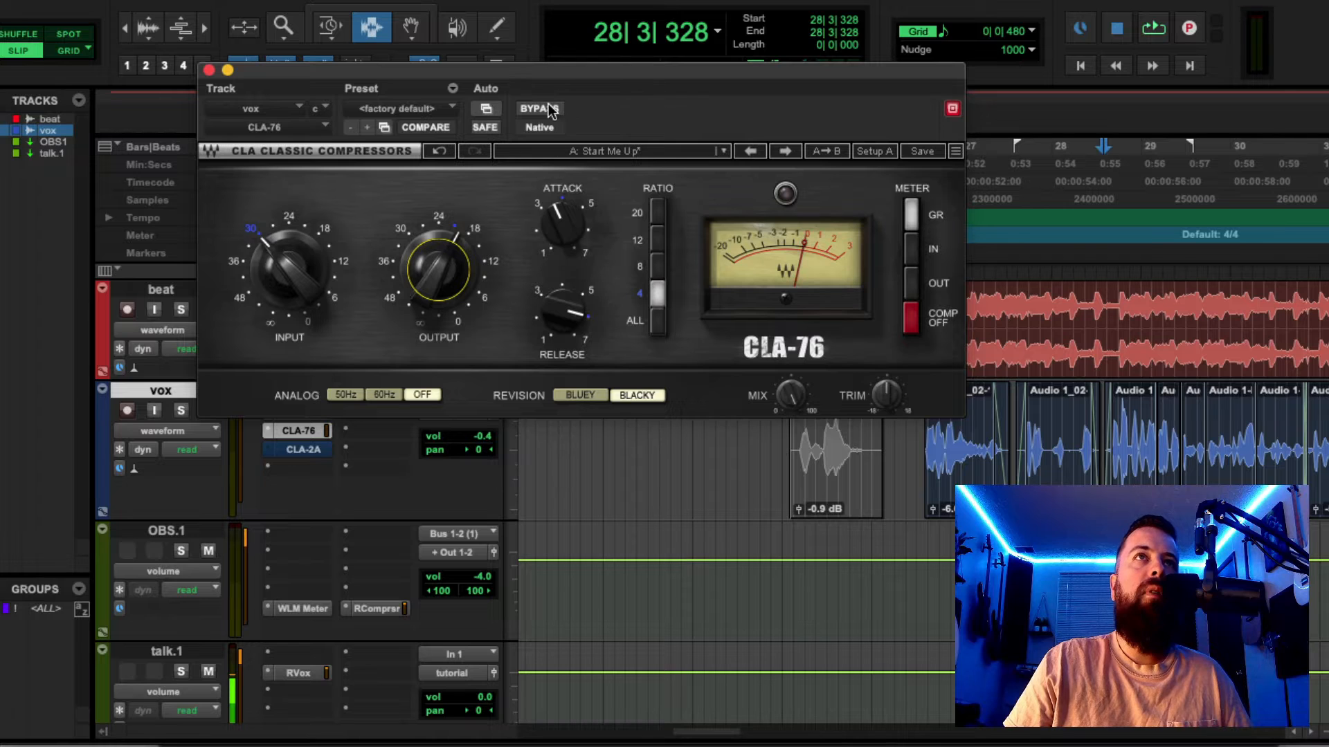
pyautogui.click(550, 108)
pyautogui.click(548, 105)
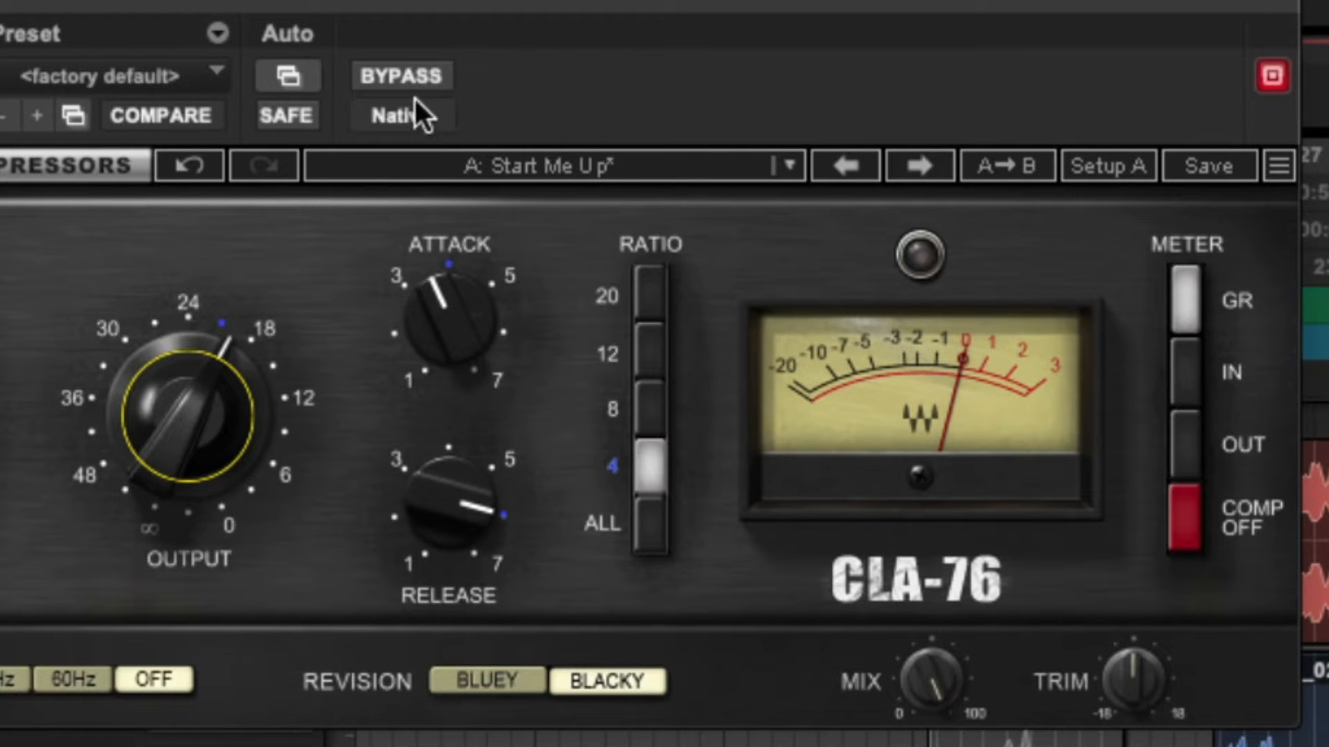
pyautogui.click(400, 70)
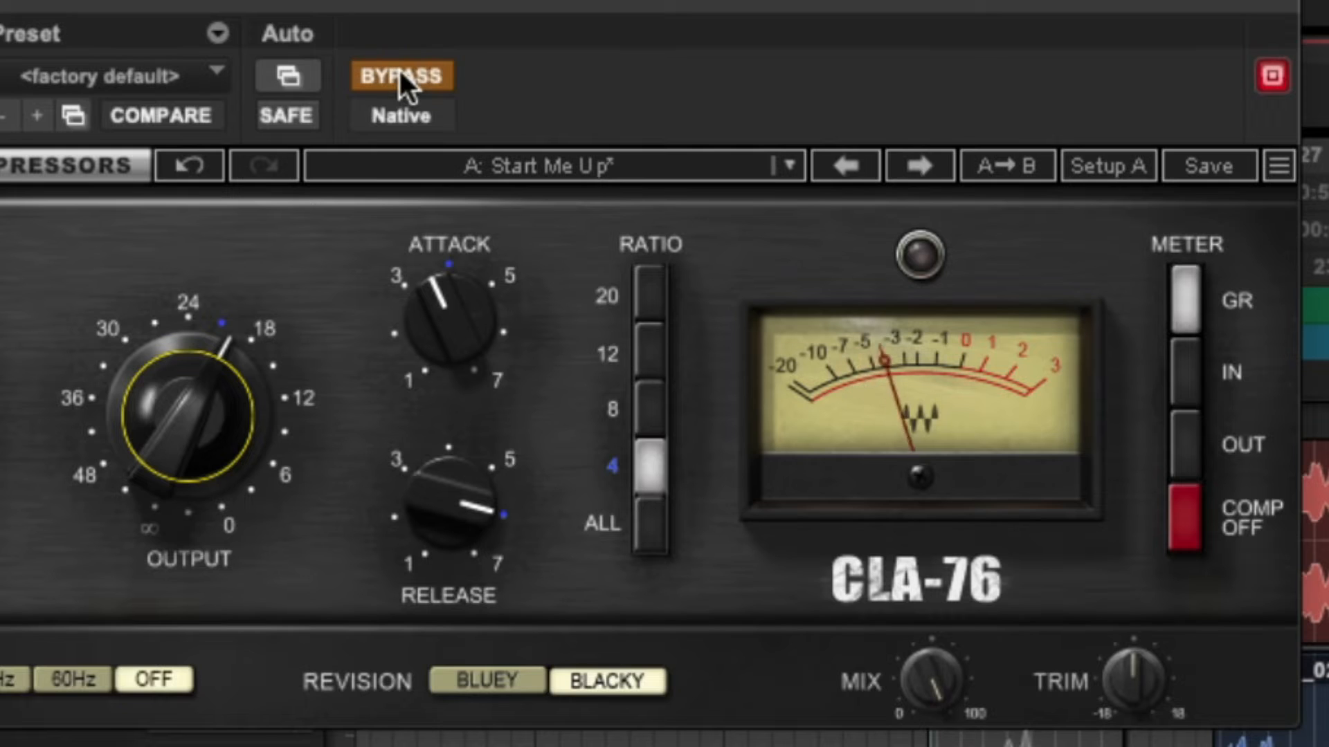
pyautogui.click(400, 71)
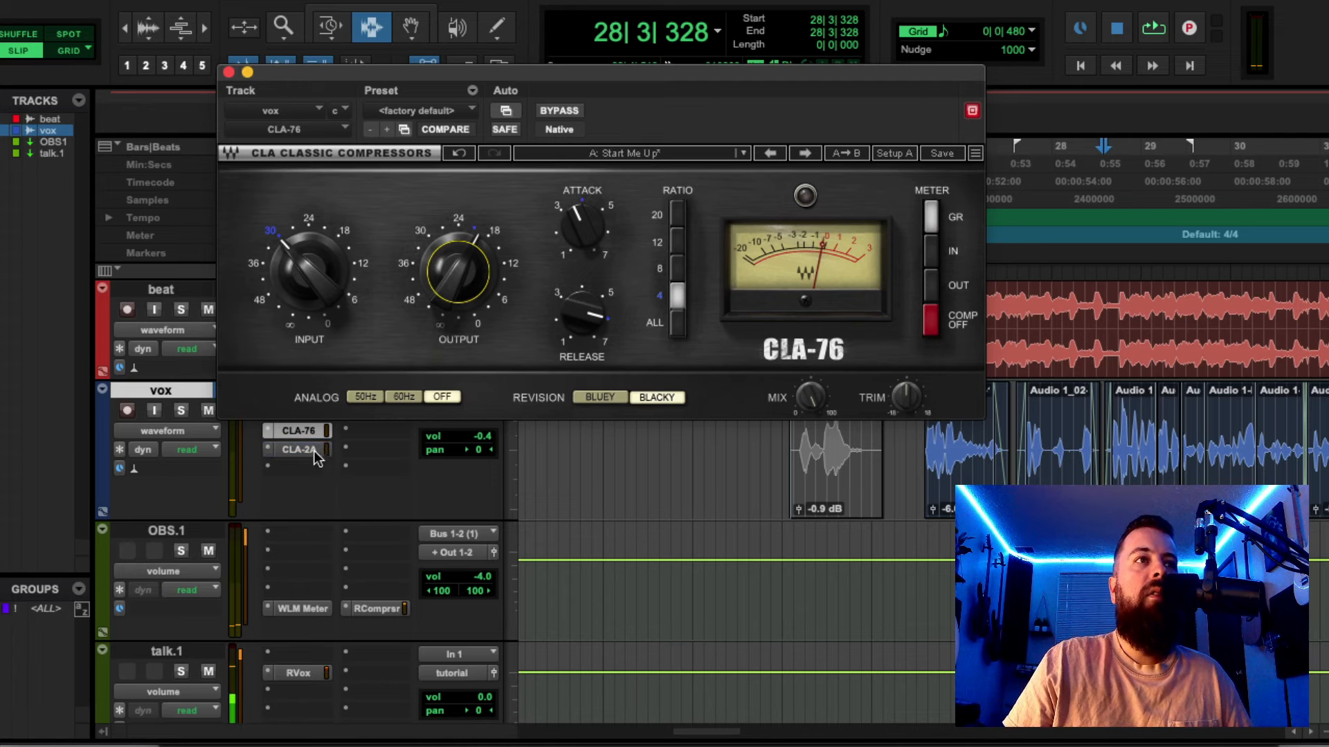
# Step: Open the CLA-2A on the vox track, set its gain to about 35 and adjust its peak reduction
pyautogui.click(298, 450)
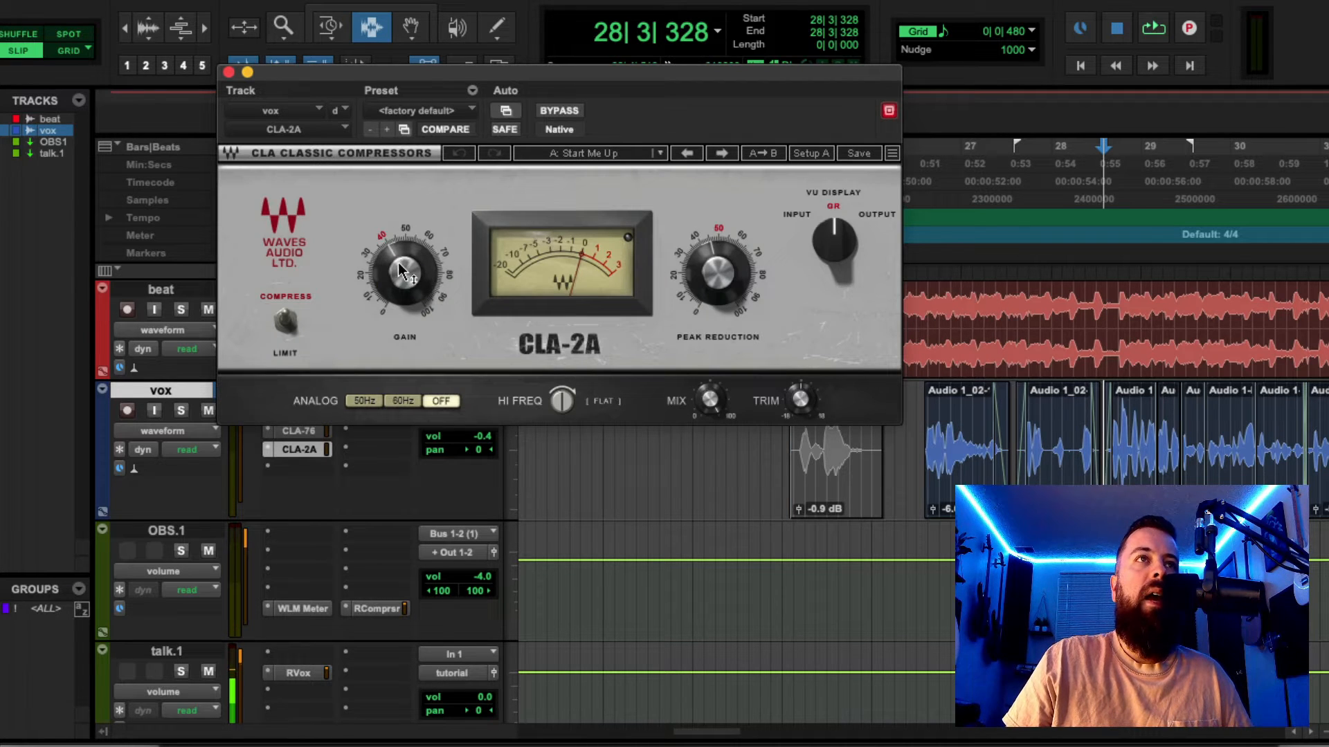
pyautogui.moveTo(405, 274); pyautogui.dragTo(405, 285)
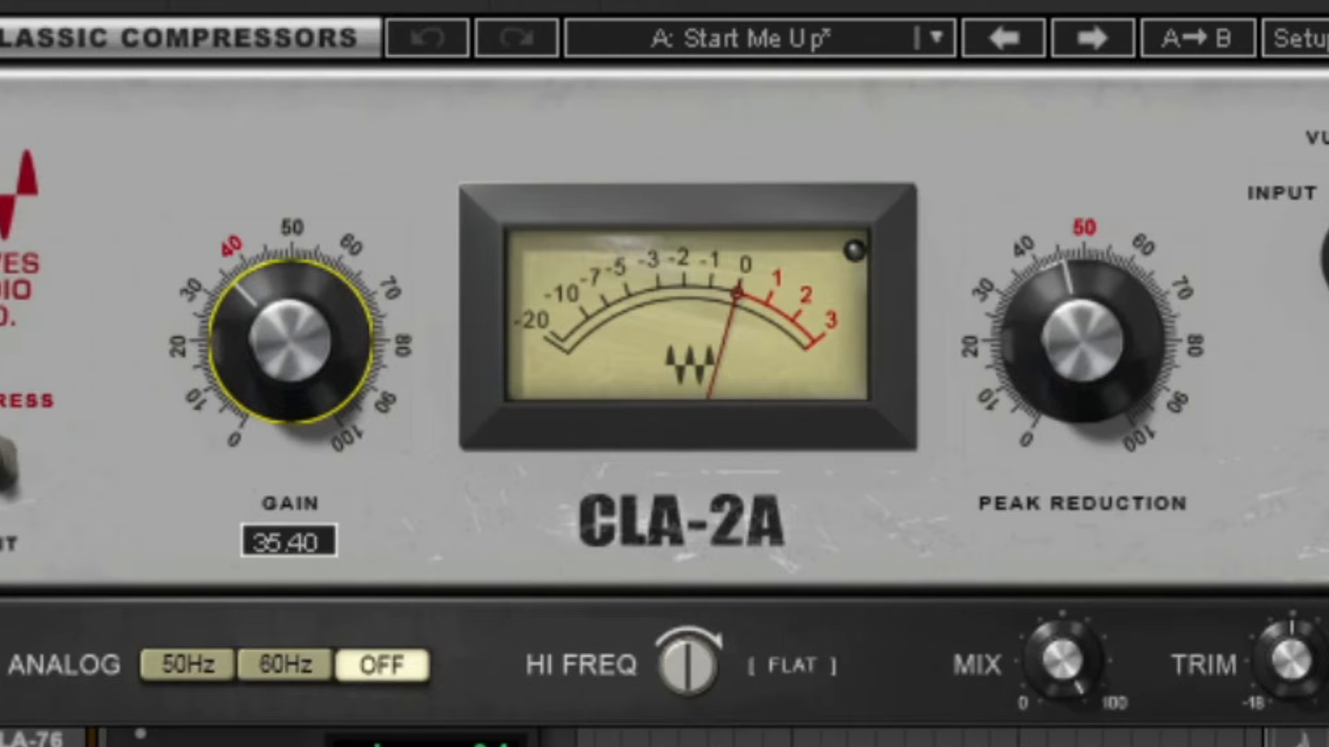
pyautogui.moveTo(289, 340); pyautogui.dragTo(239, 305)
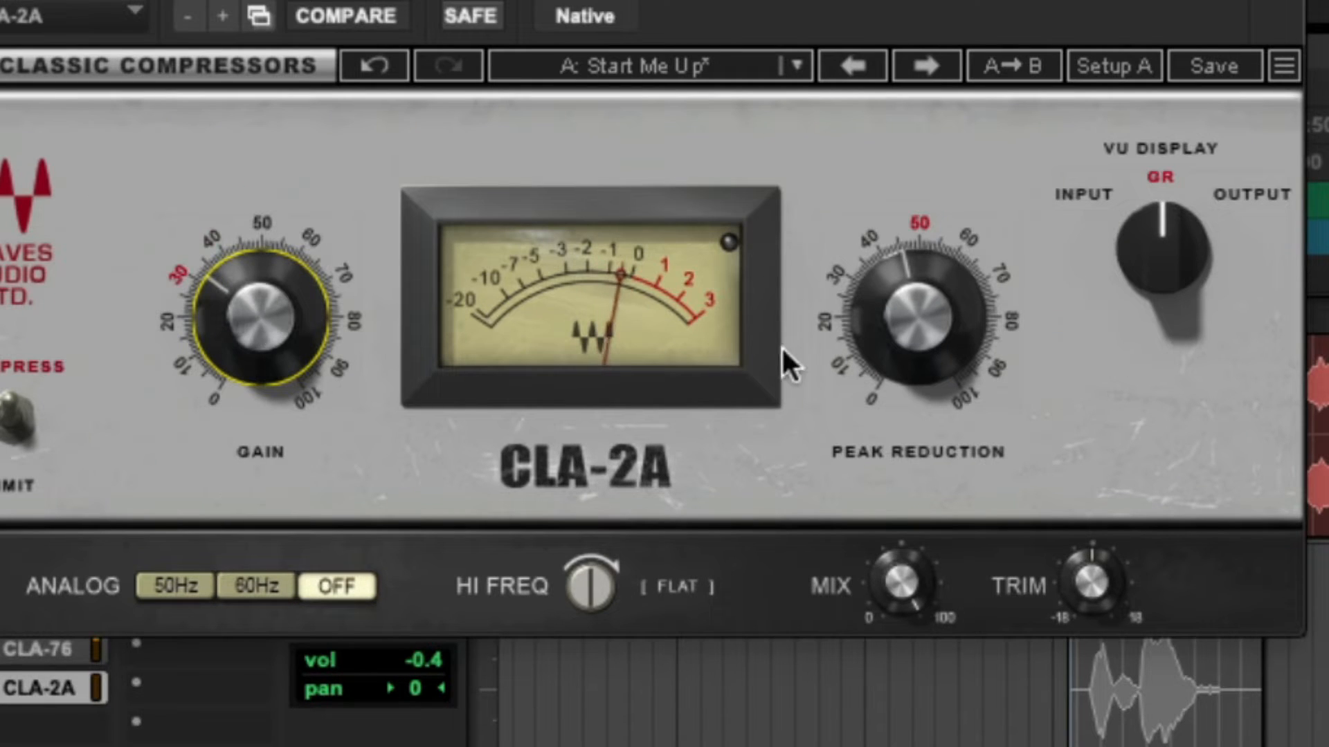
pyautogui.moveTo(907, 343); pyautogui.dragTo(906, 333)
pyautogui.moveTo(291, 332); pyautogui.dragTo(290, 321)
# Step: Turn the CLA-2A Hi Freq control slightly counter-clockwise and fine-tune the peak reduction and gain, with gain at 35.00
pyautogui.moveTo(617, 584); pyautogui.dragTo(617, 609)
pyautogui.moveTo(918, 325); pyautogui.dragTo(918, 343)
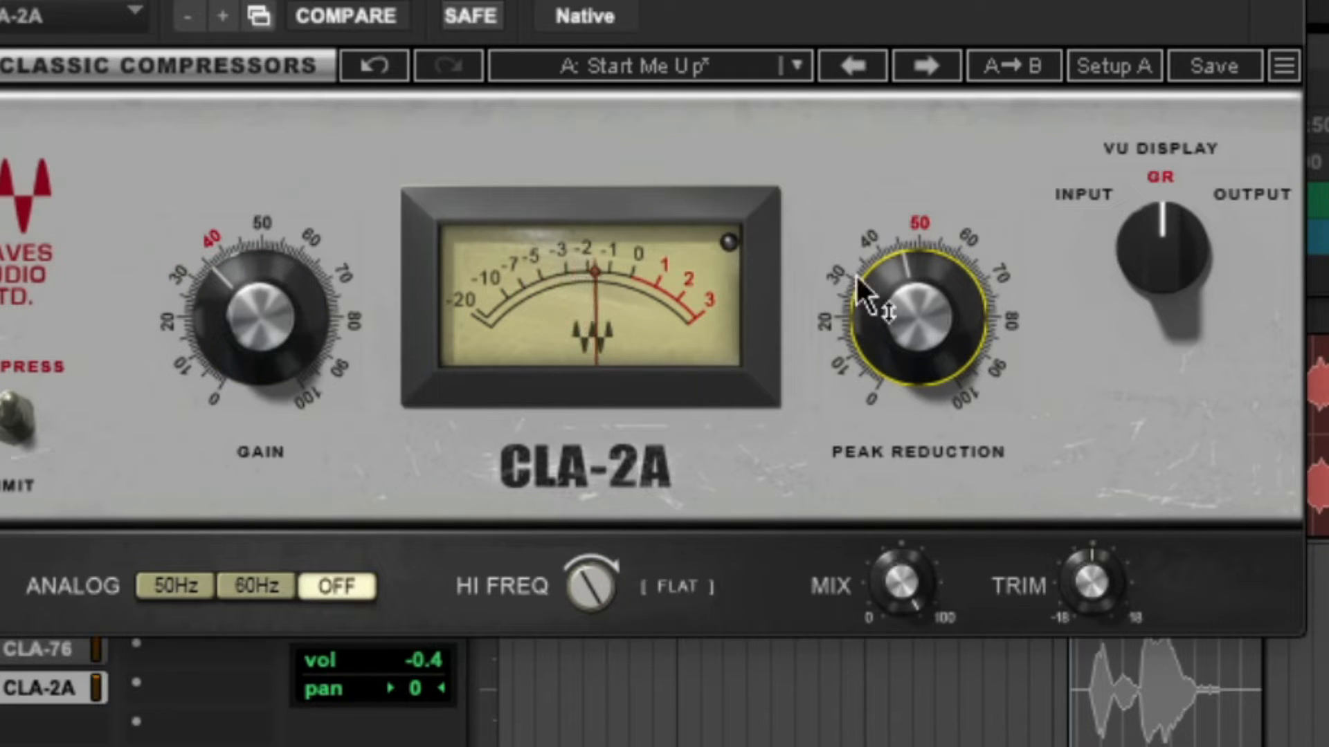
pyautogui.moveTo(235, 301); pyautogui.dragTo(235, 299)
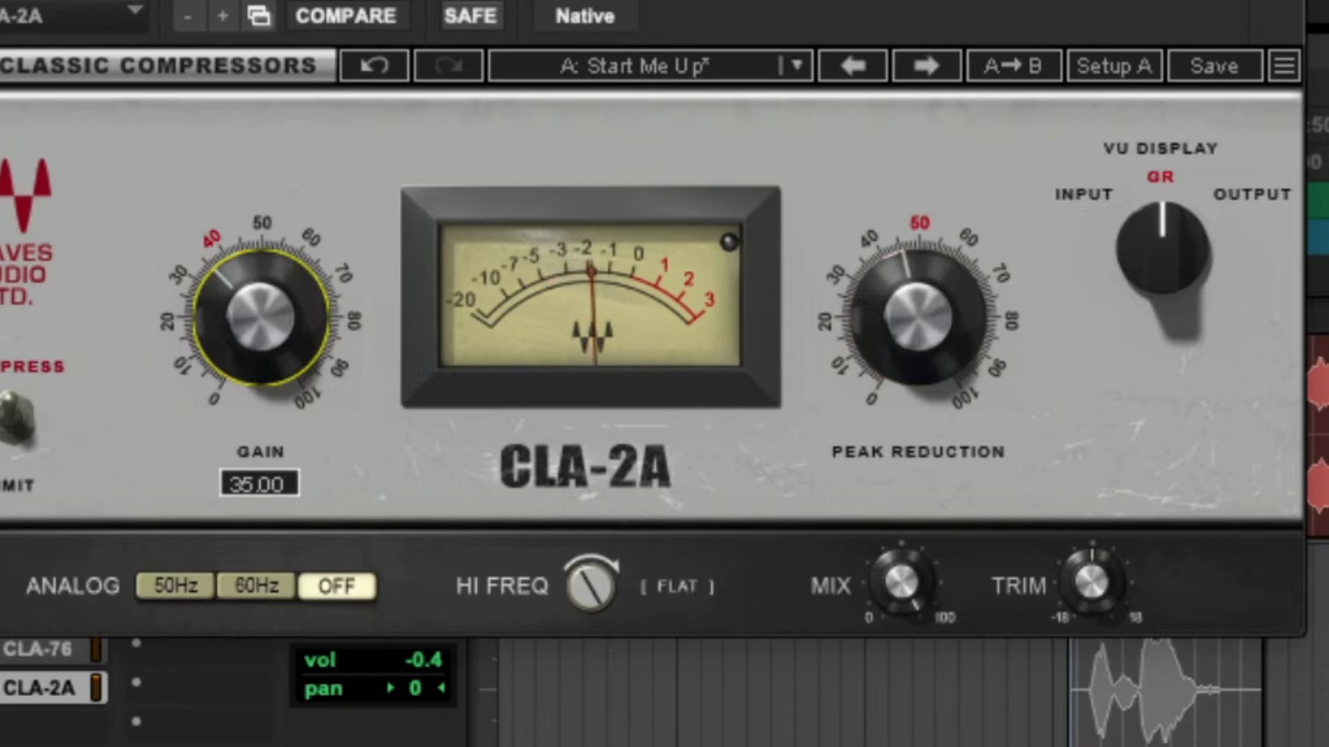
pyautogui.moveTo(236, 299); pyautogui.dragTo(236, 299)
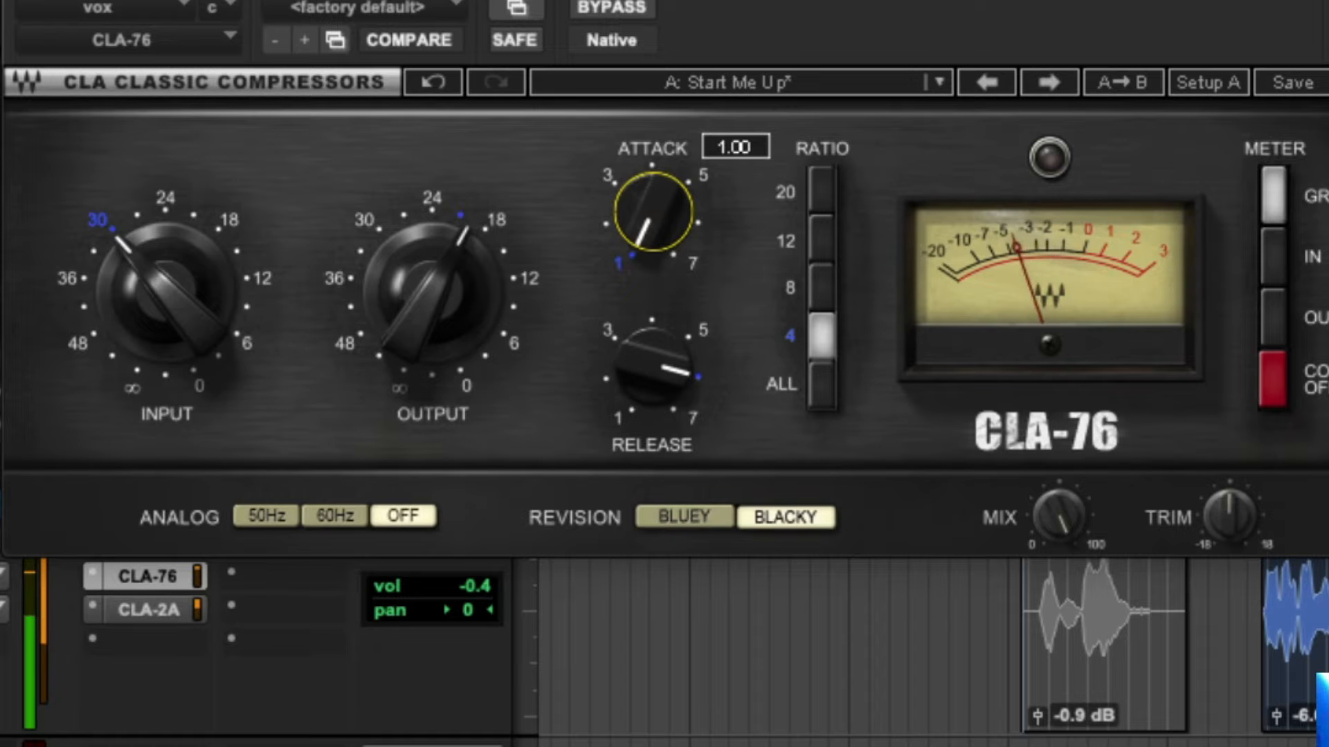
# Step: Set the CLA-76 attack to 1.73, checking the CLA-2A on the same track in between
pyautogui.moveTo(653, 211); pyautogui.dragTo(644, 195)
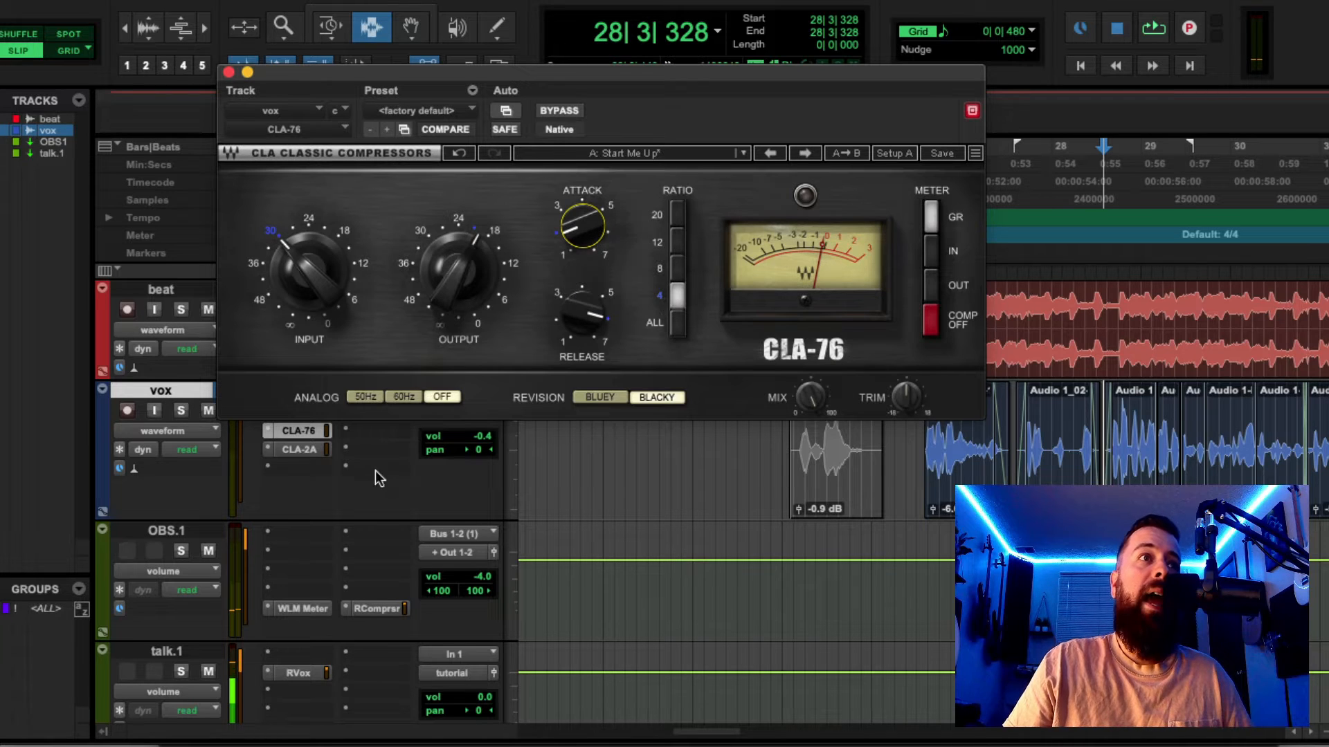
pyautogui.click(299, 449)
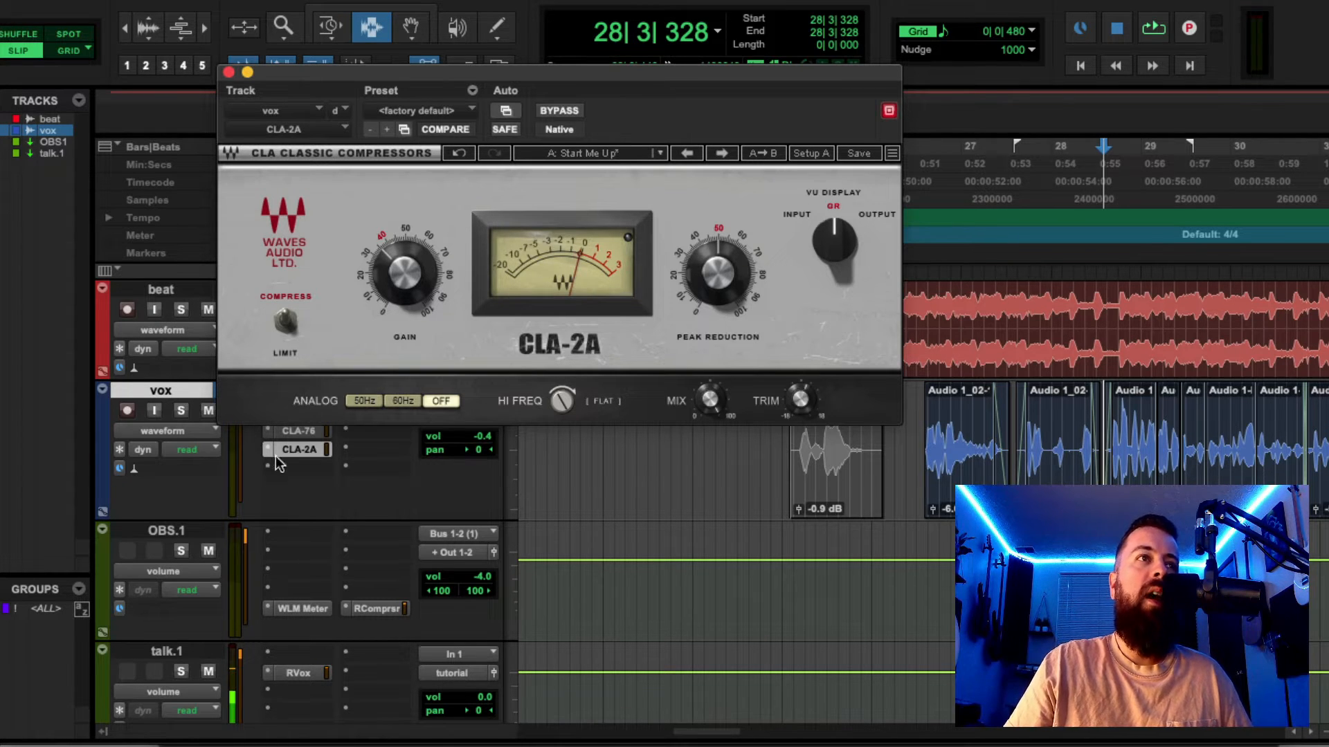
pyautogui.click(300, 432)
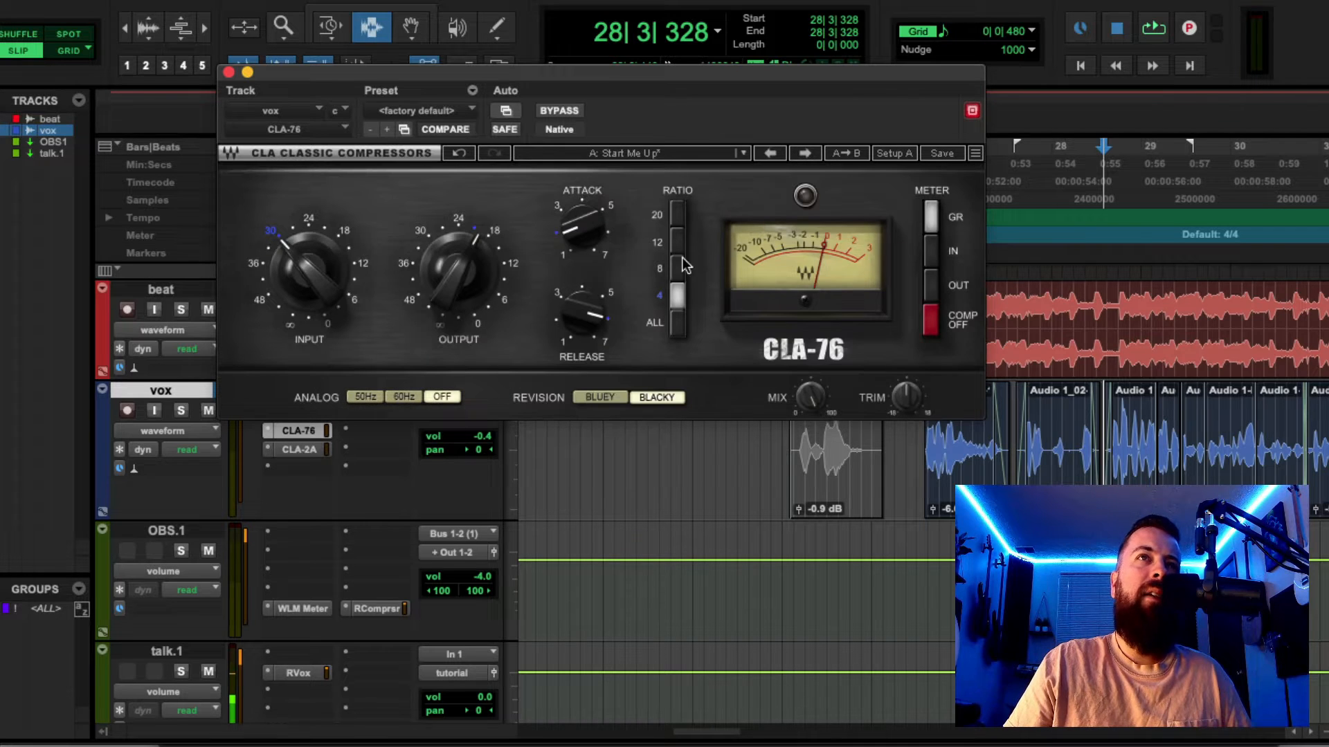
pyautogui.click(581, 217)
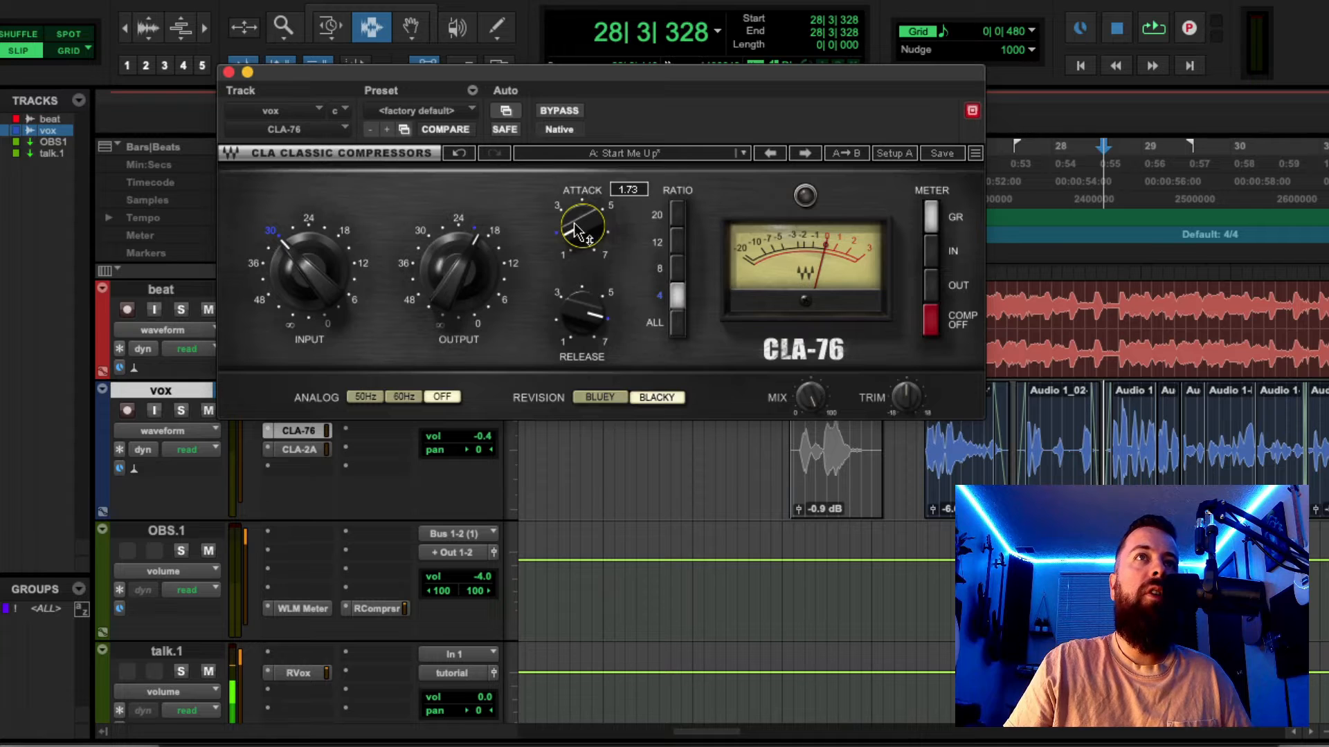
# Step: Review the CLA-2A and CLA-76 settings, and play the vocal with the beat with the compressor window closed
pyautogui.click(300, 449)
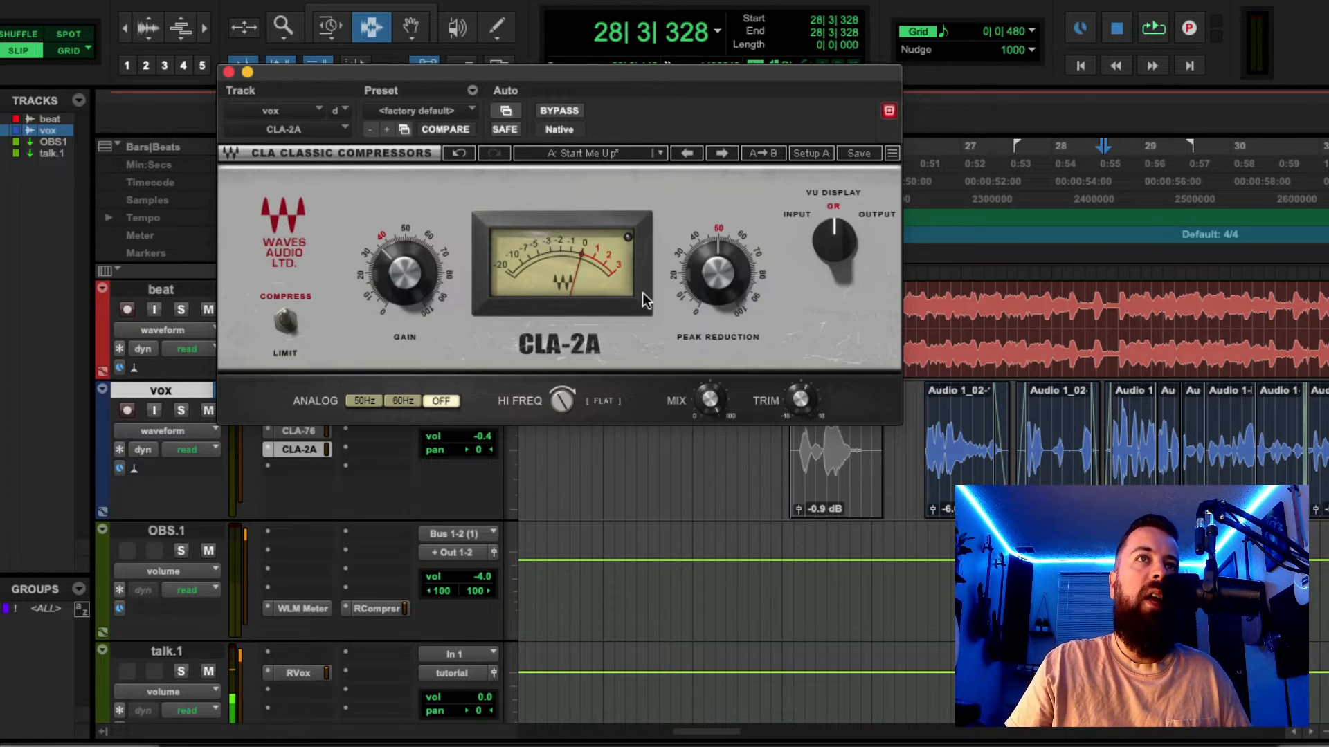
pyautogui.click(299, 430)
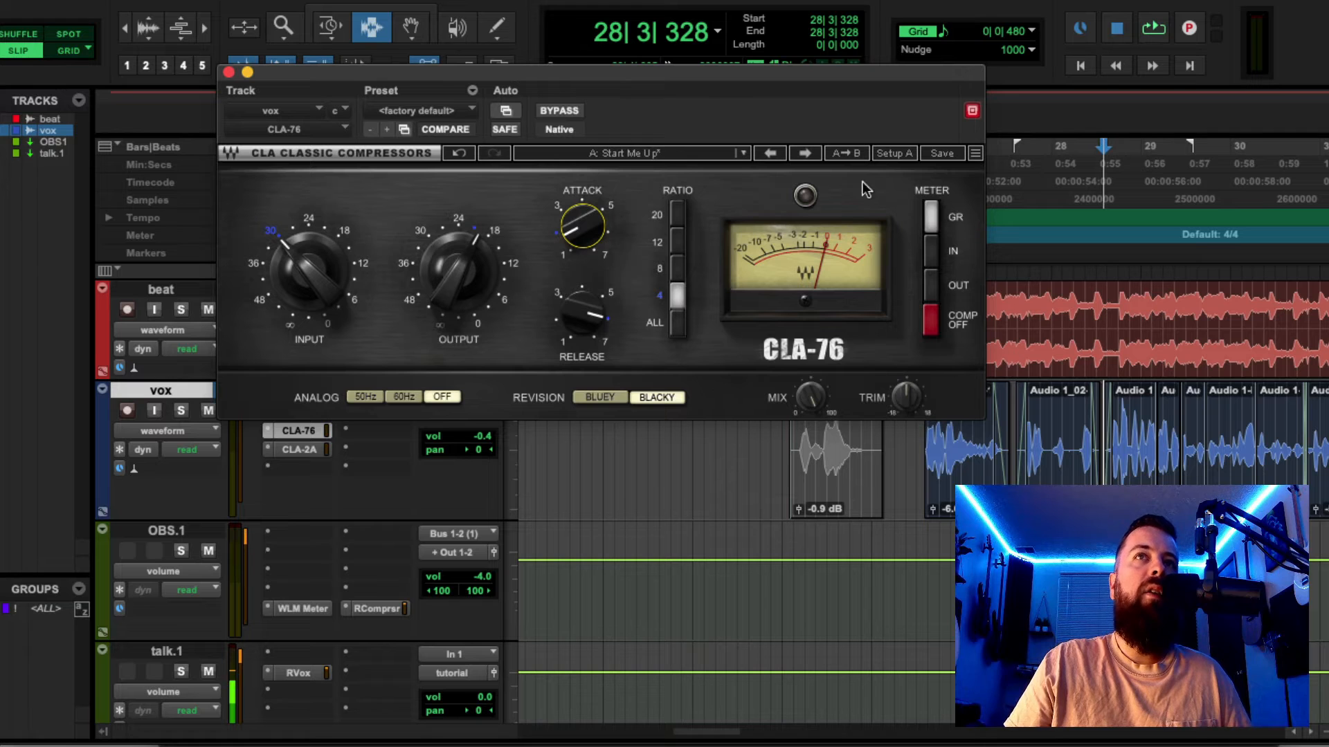
pyautogui.press('space')
pyautogui.click(229, 72)
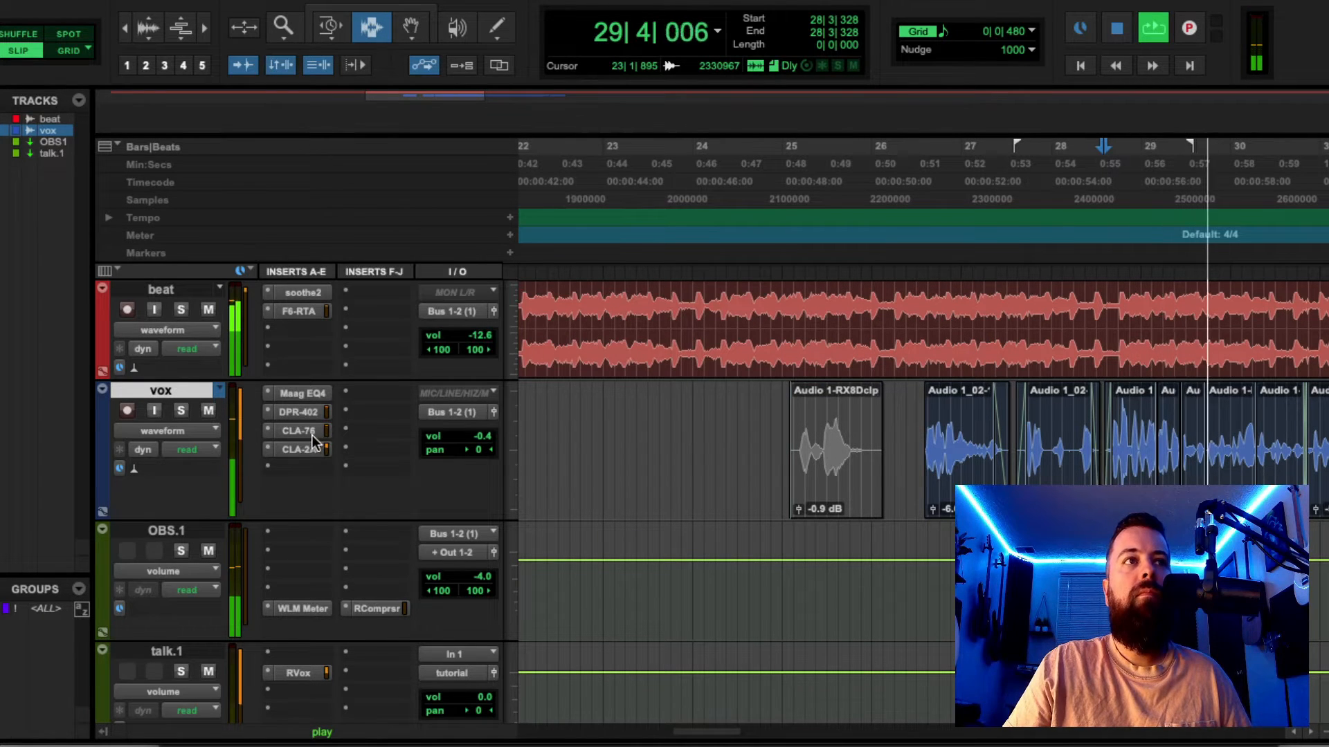
# Step: Compare the vocal with the CLA-76 and CLA-2A bypassed and re-enabled during playback, and stop playback
pyautogui.moveTo(309, 432); pyautogui.dragTo(307, 454)
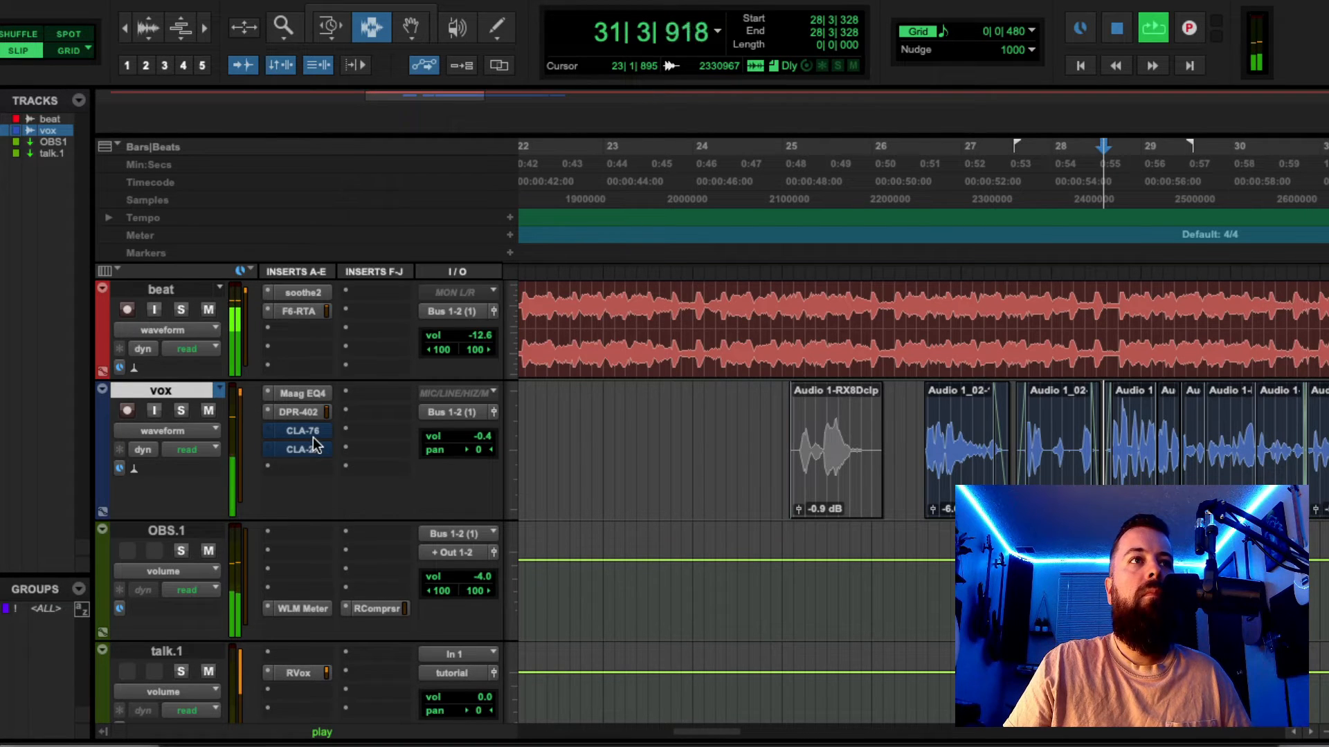
pyautogui.keyDown('super'); pyautogui.click(313, 435); pyautogui.keyUp('super')
pyautogui.keyDown('super'); pyautogui.click(314, 449); pyautogui.keyUp('super')
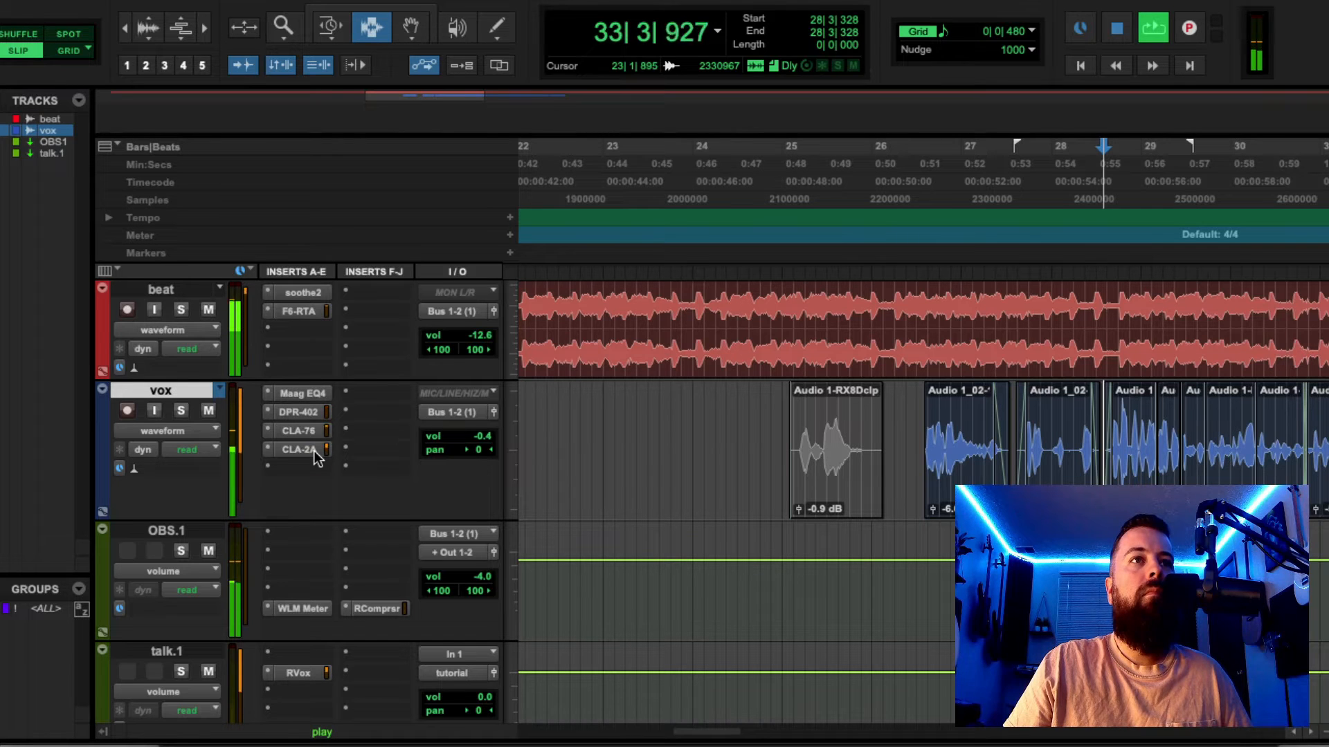
pyautogui.press('space')
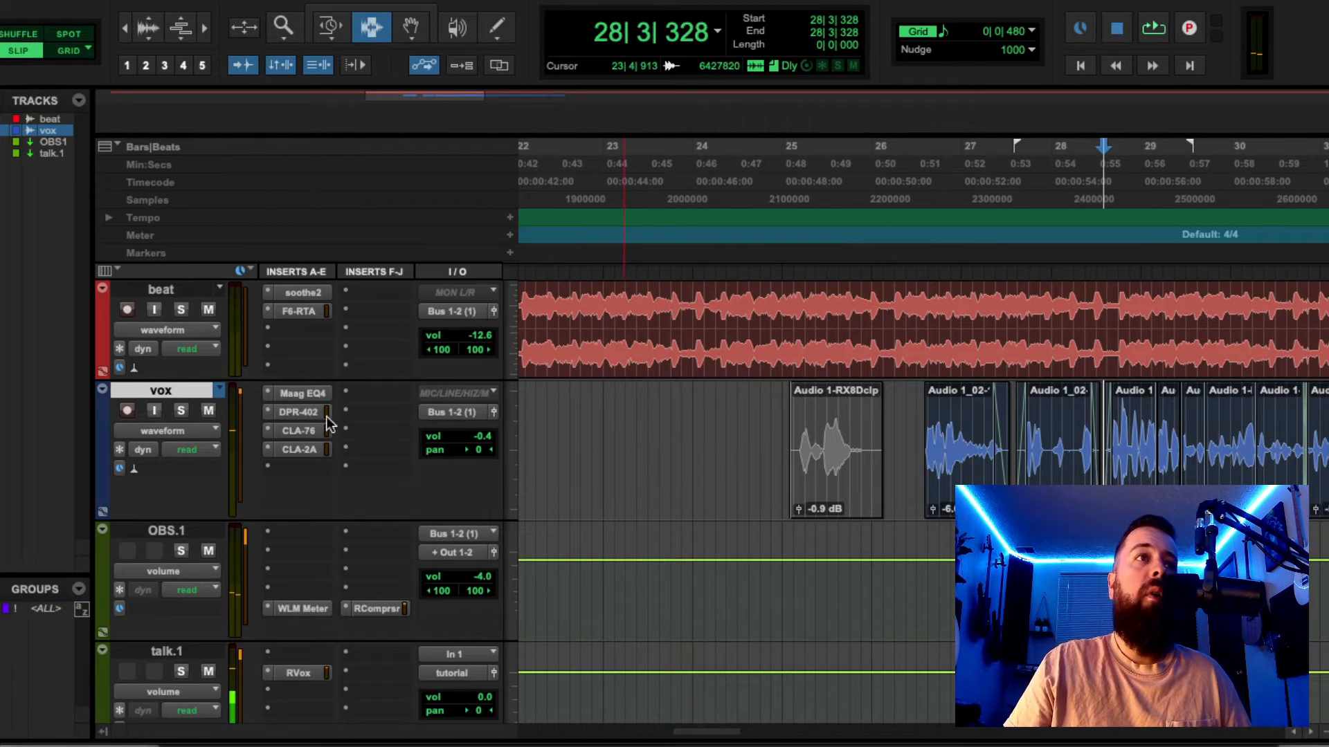
# Step: Remove the CLA-76 and CLA-2A inserts from the vox track
pyautogui.click(268, 432)
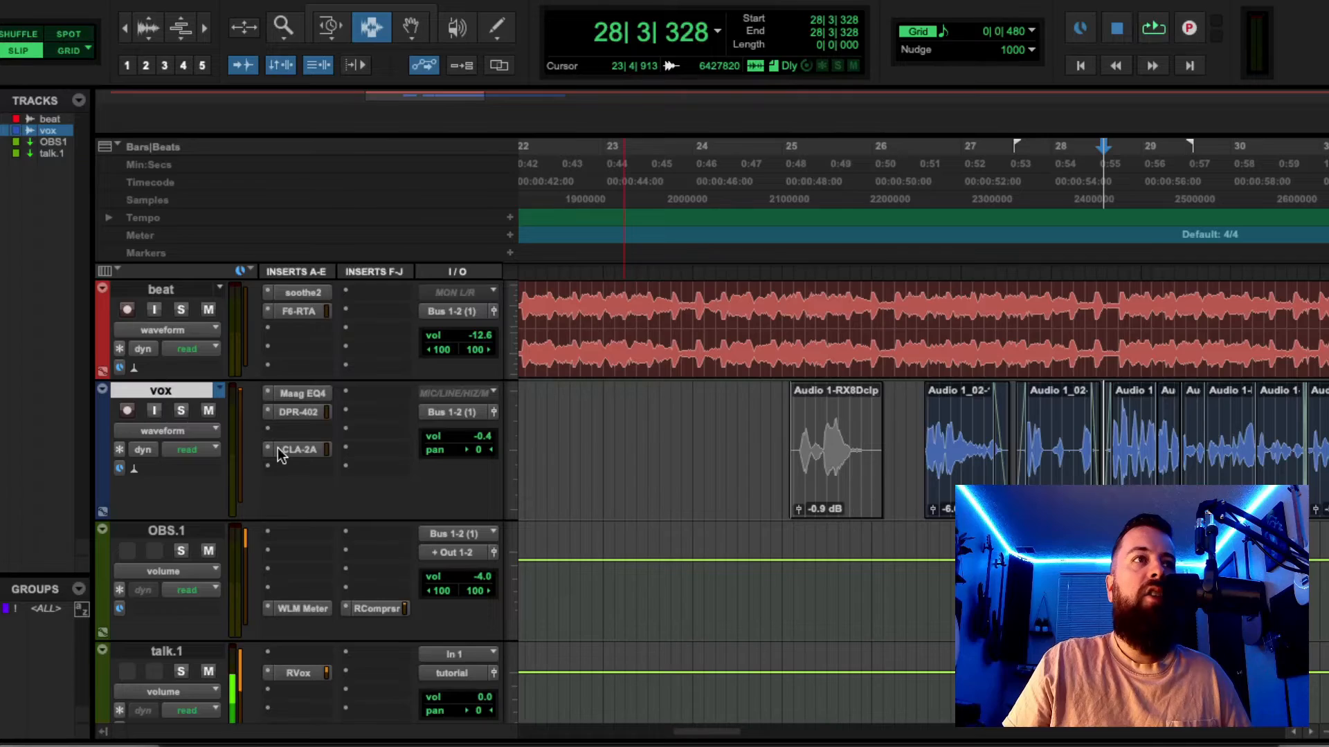
pyautogui.click(270, 450)
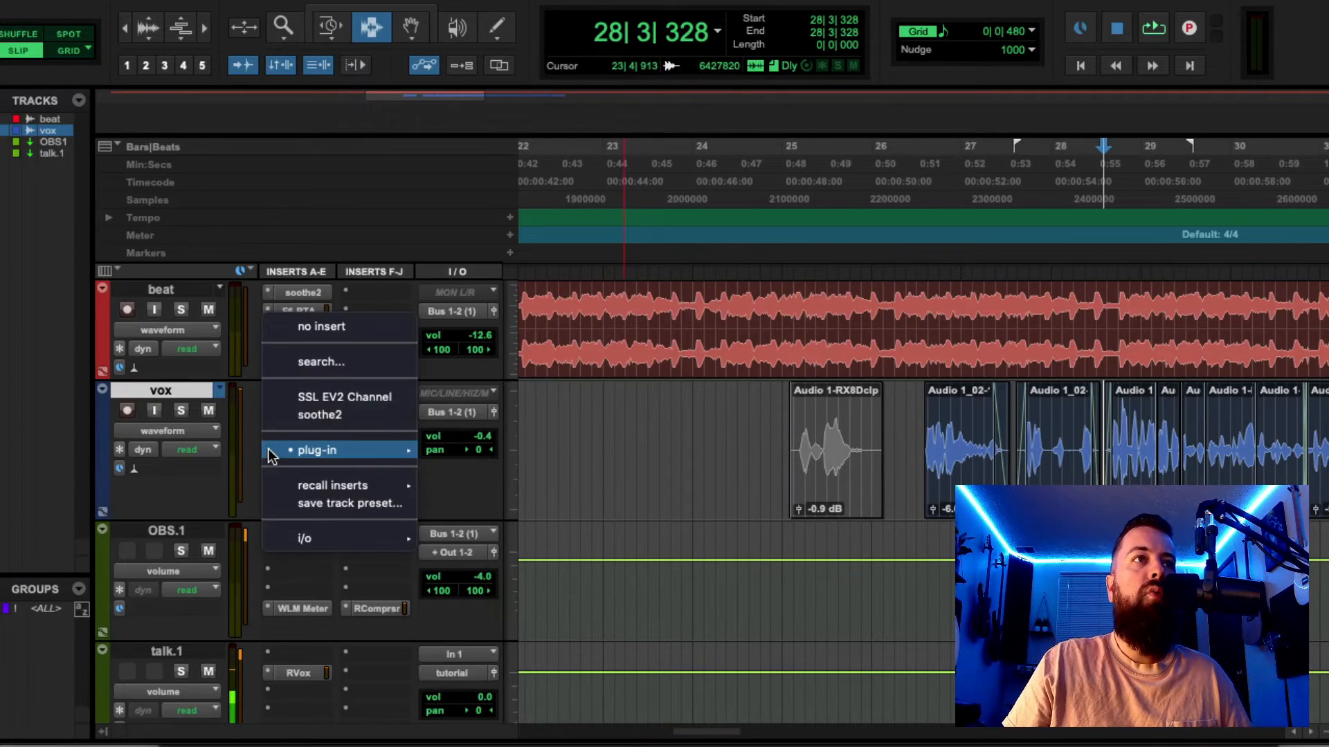
pyautogui.click(315, 328)
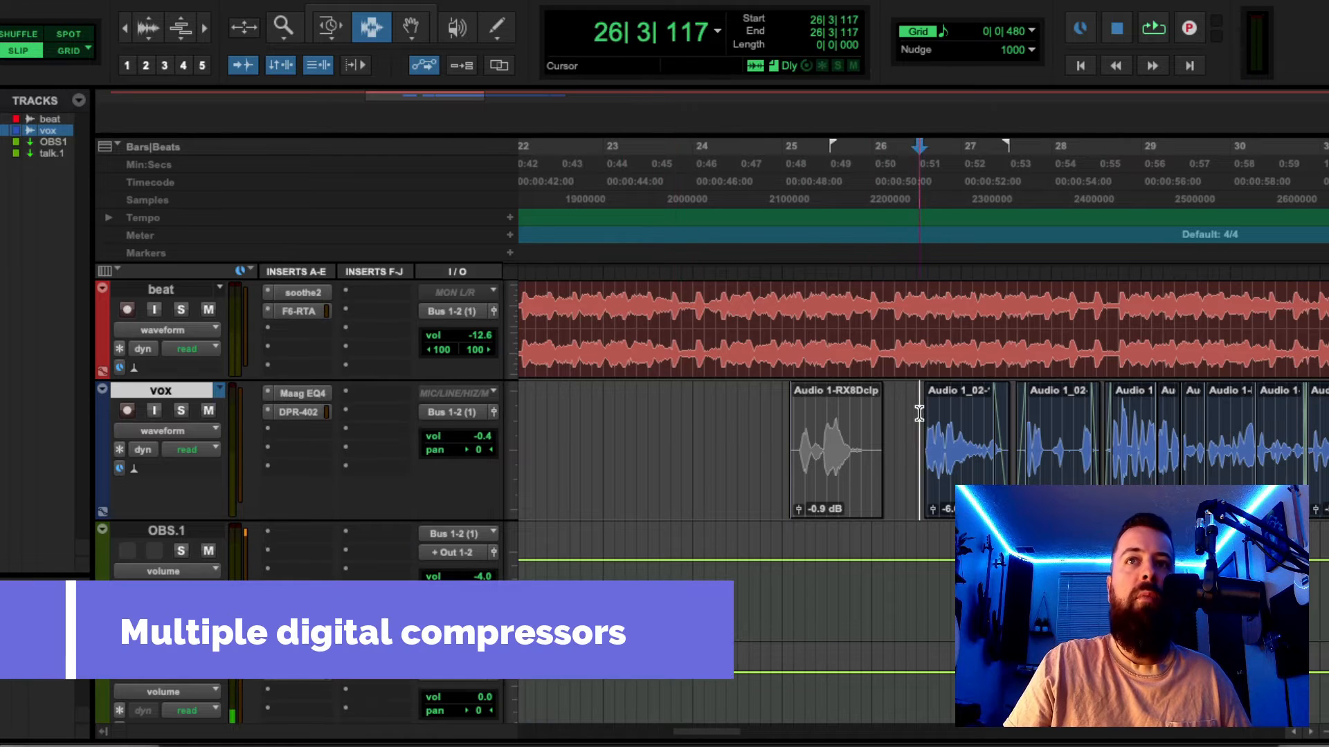
# Step: Insert RCompressor (mono) after the DPR-402 on the vox track and set its ratio to 3.00
pyautogui.click(296, 435)
pyautogui.moveTo(299, 432)
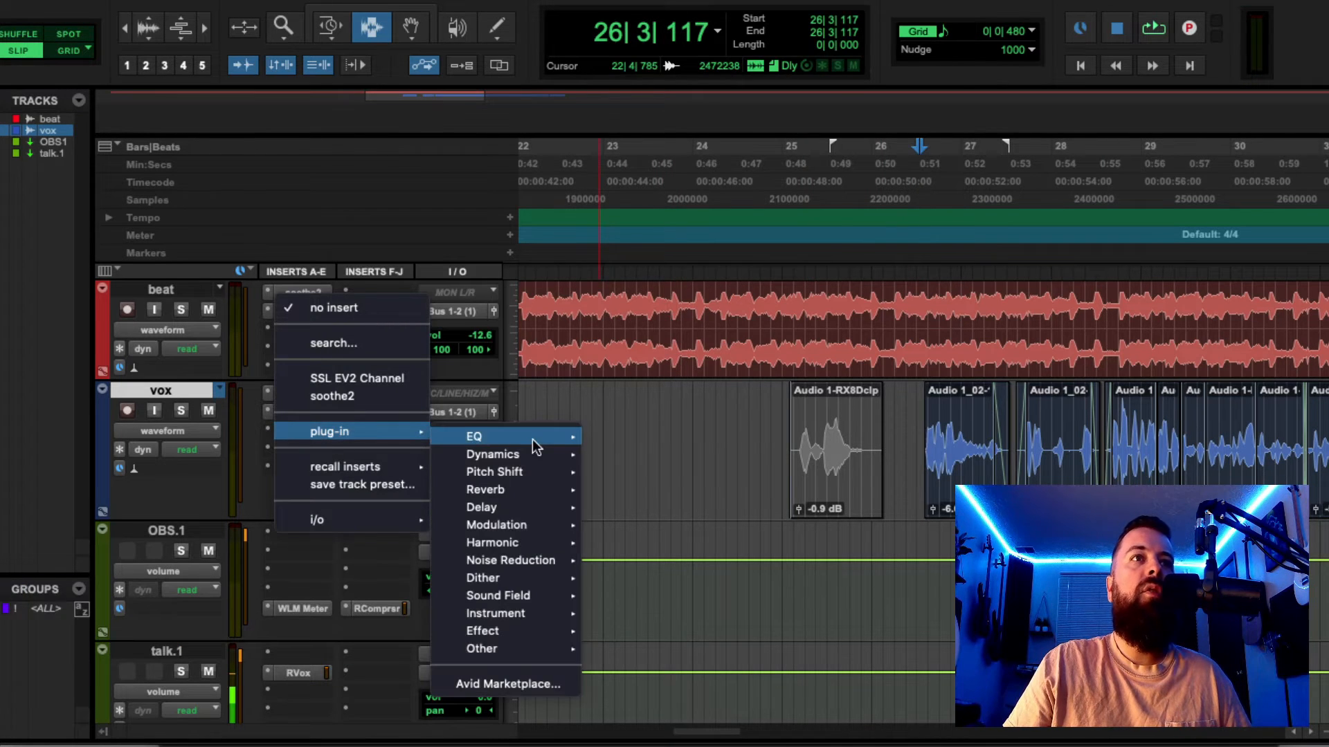
pyautogui.moveTo(533, 454)
pyautogui.scroll(-15, 695, 563)
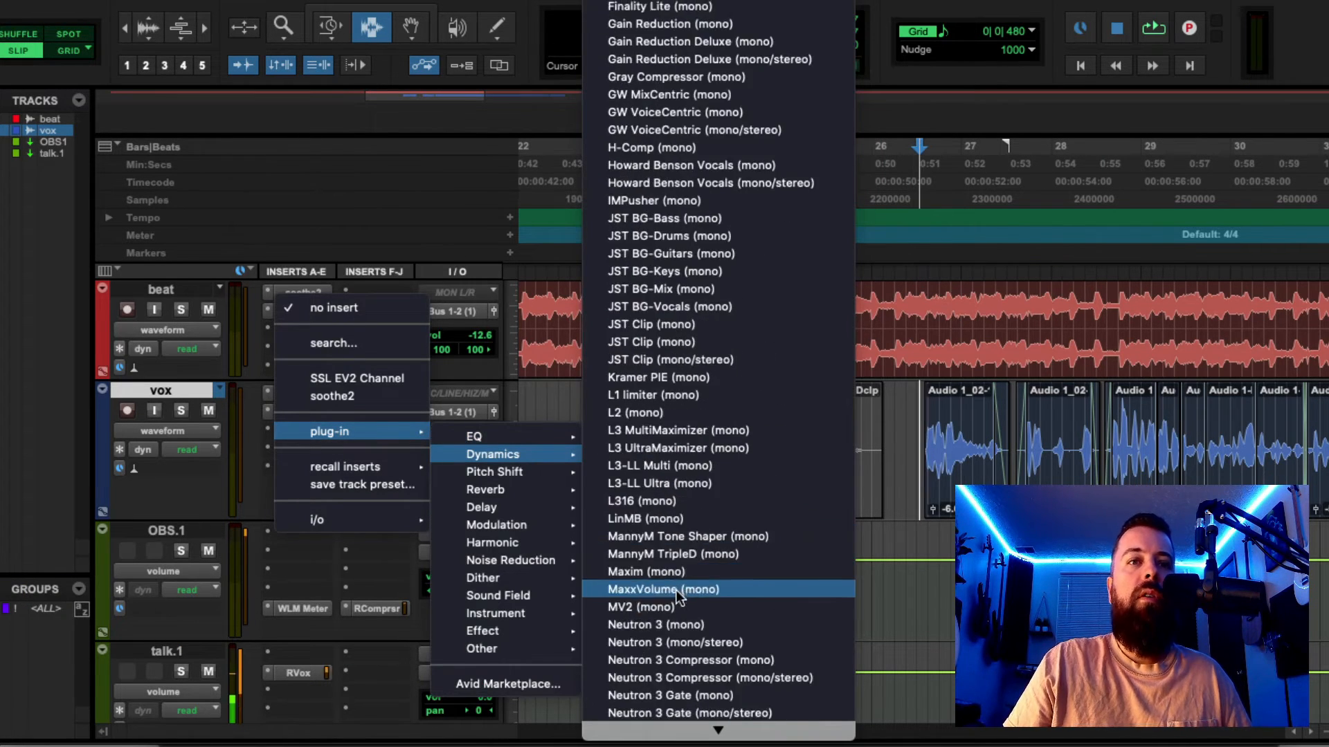
pyautogui.scroll(-3, 685, 611)
pyautogui.click(676, 674)
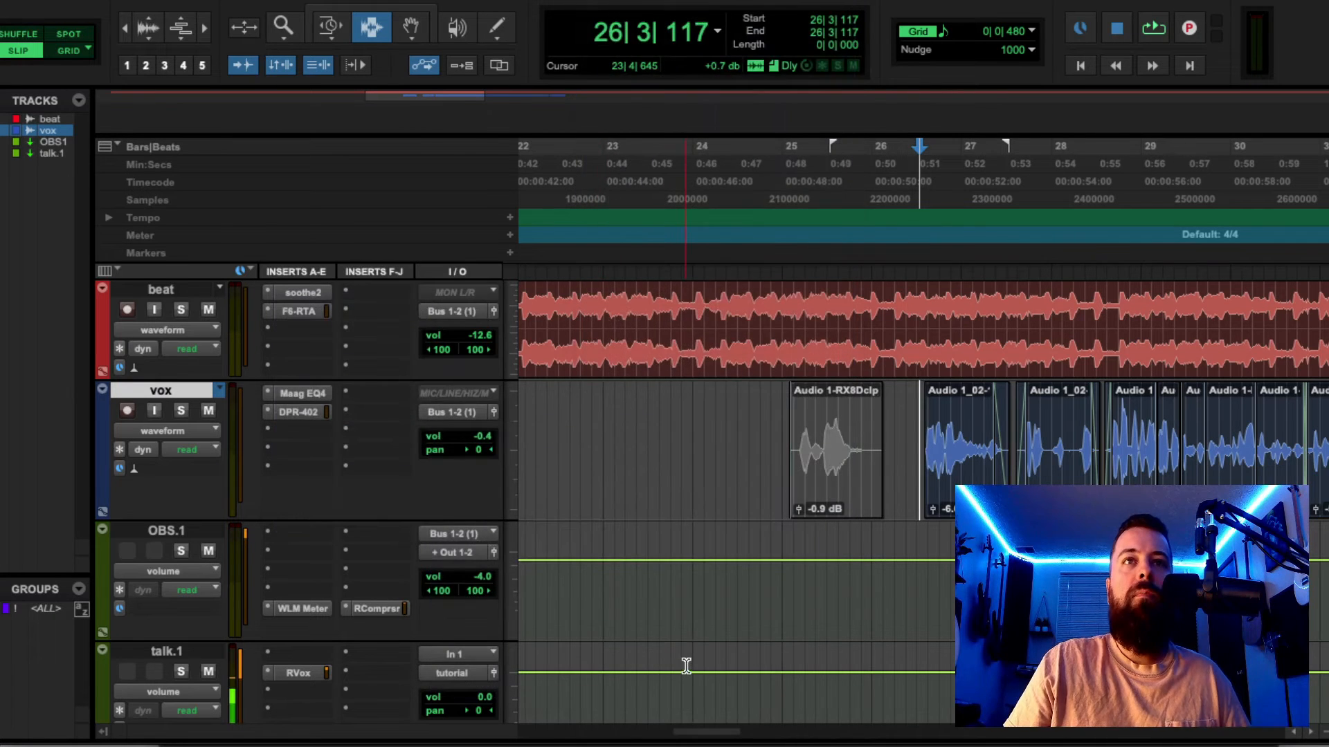
pyautogui.moveTo(635, 322); pyautogui.dragTo(636, 346)
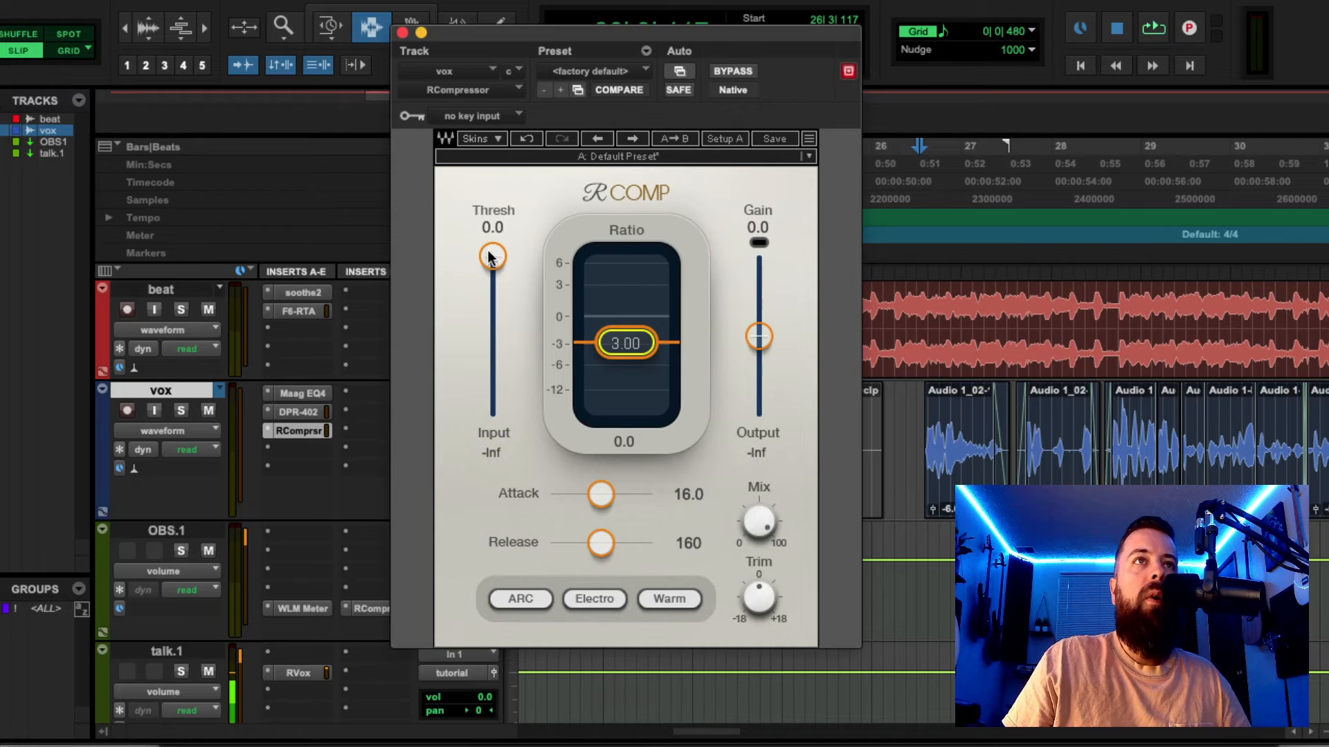
# Step: Tune the RCompressor by ear to a threshold of -12.4, attack 15.0, release 158 and gain 1.1
pyautogui.moveTo(601, 494); pyautogui.dragTo(579, 494)
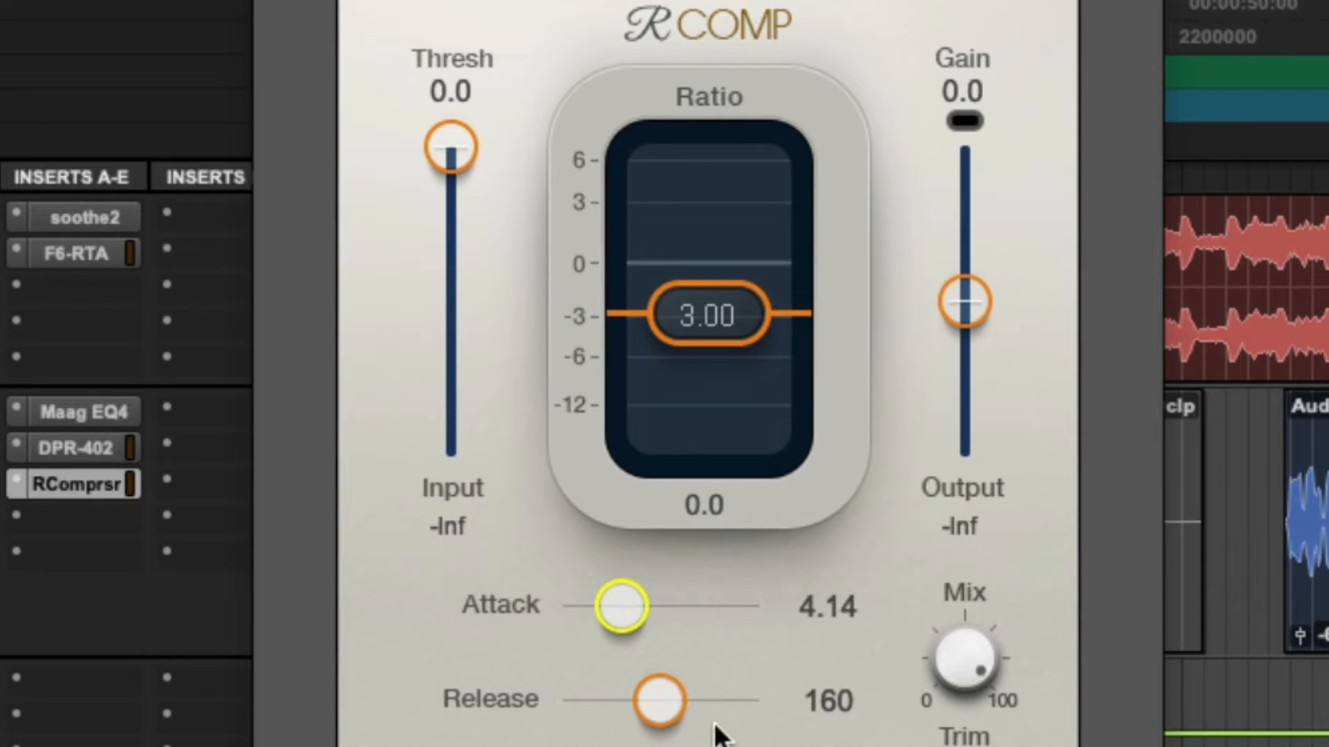
pyautogui.moveTo(659, 700); pyautogui.dragTo(600, 699)
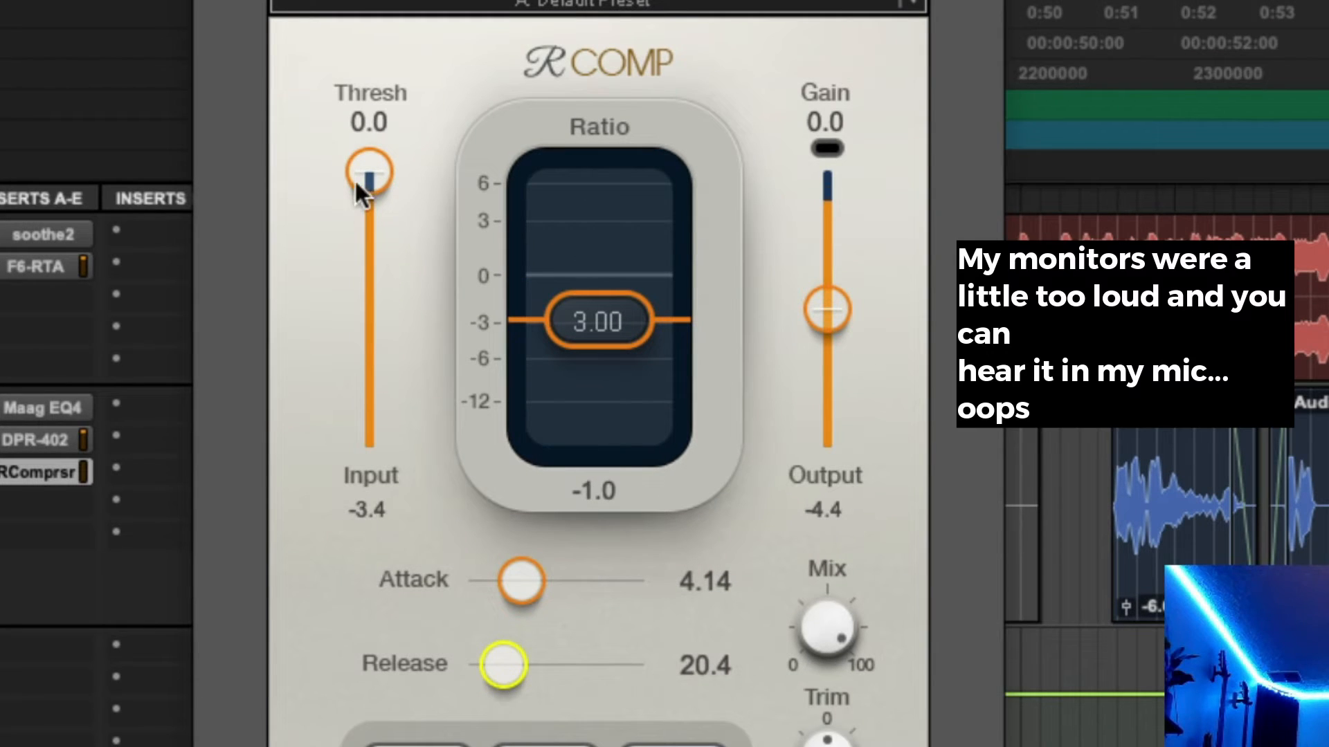
pyautogui.moveTo(447, 153); pyautogui.dragTo(454, 207)
pyautogui.moveTo(369, 224); pyautogui.dragTo(369, 228)
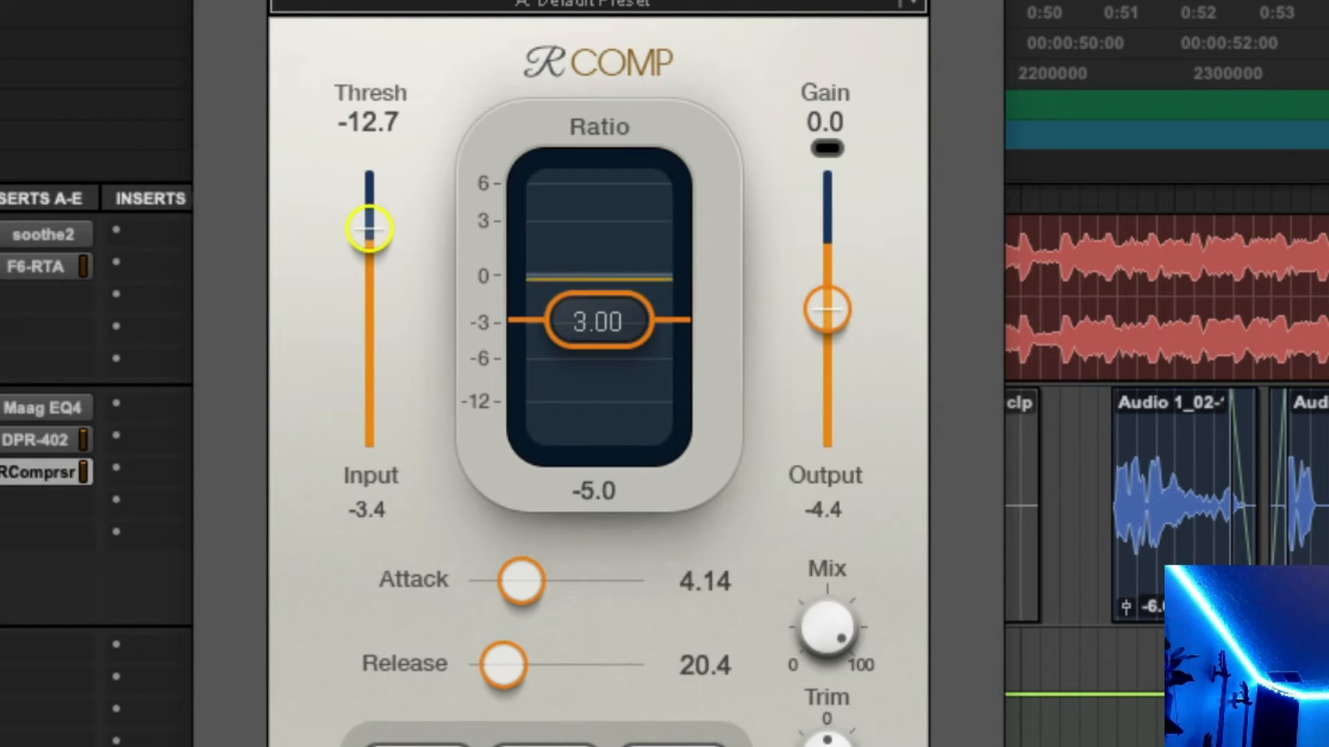
pyautogui.moveTo(369, 228); pyautogui.dragTo(370, 232)
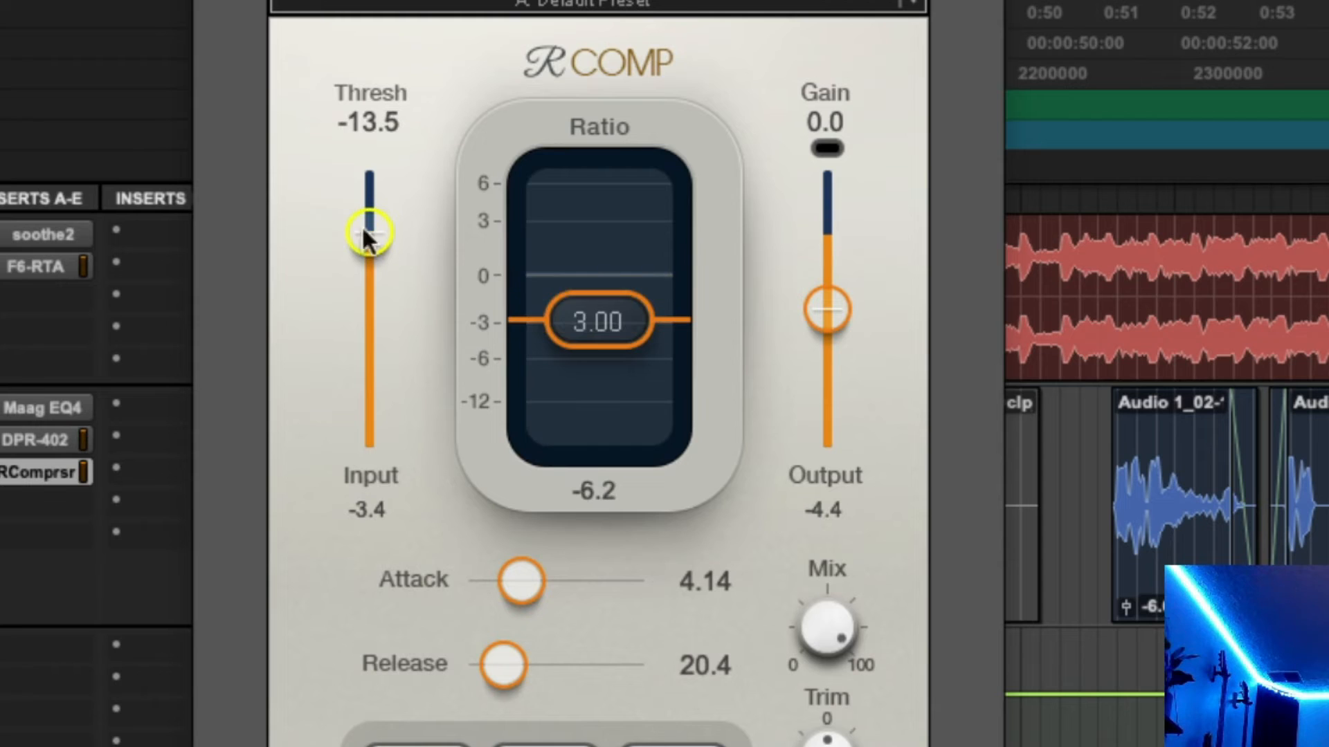
pyautogui.moveTo(525, 580); pyautogui.dragTo(554, 579)
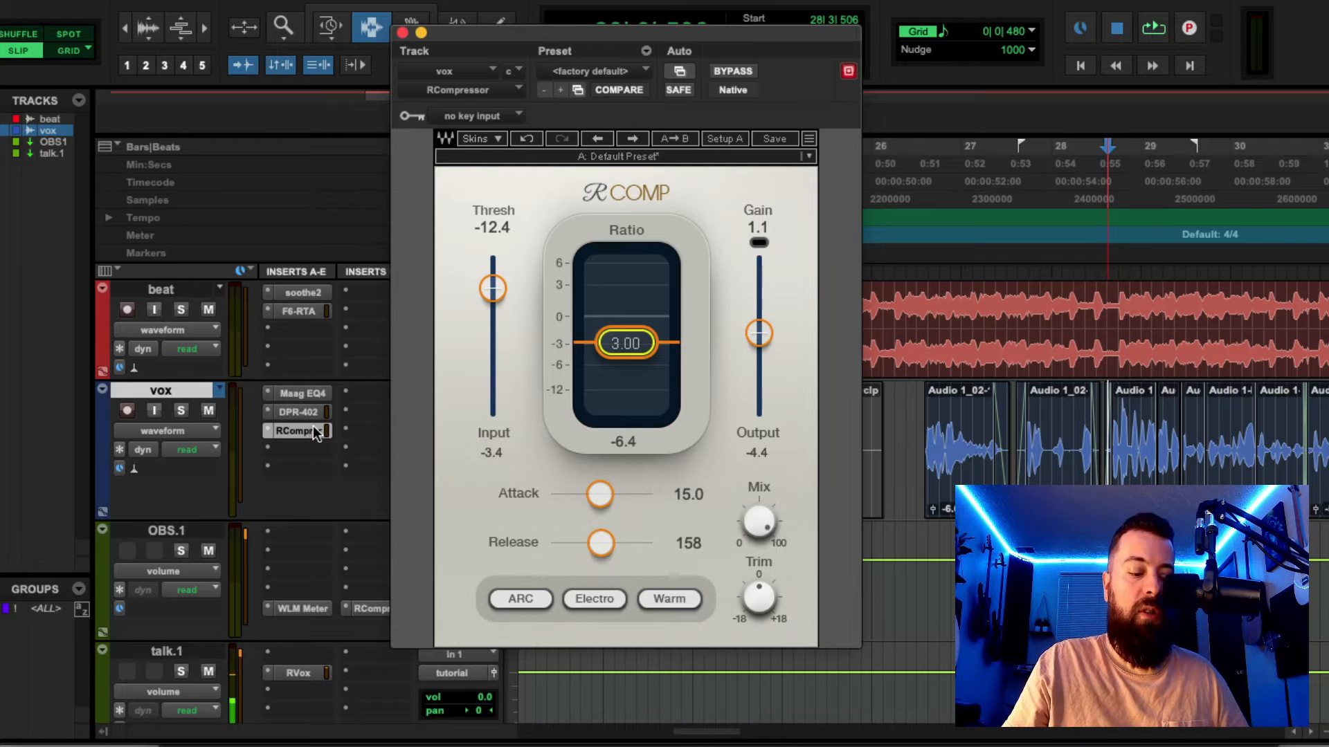
# Step: Copy the RCompressor to the next vox insert and tune the copy to threshold -12.2, release 60.0 and gain 2.7 during playback
pyautogui.moveTo(313, 461); pyautogui.dragTo(311, 457)
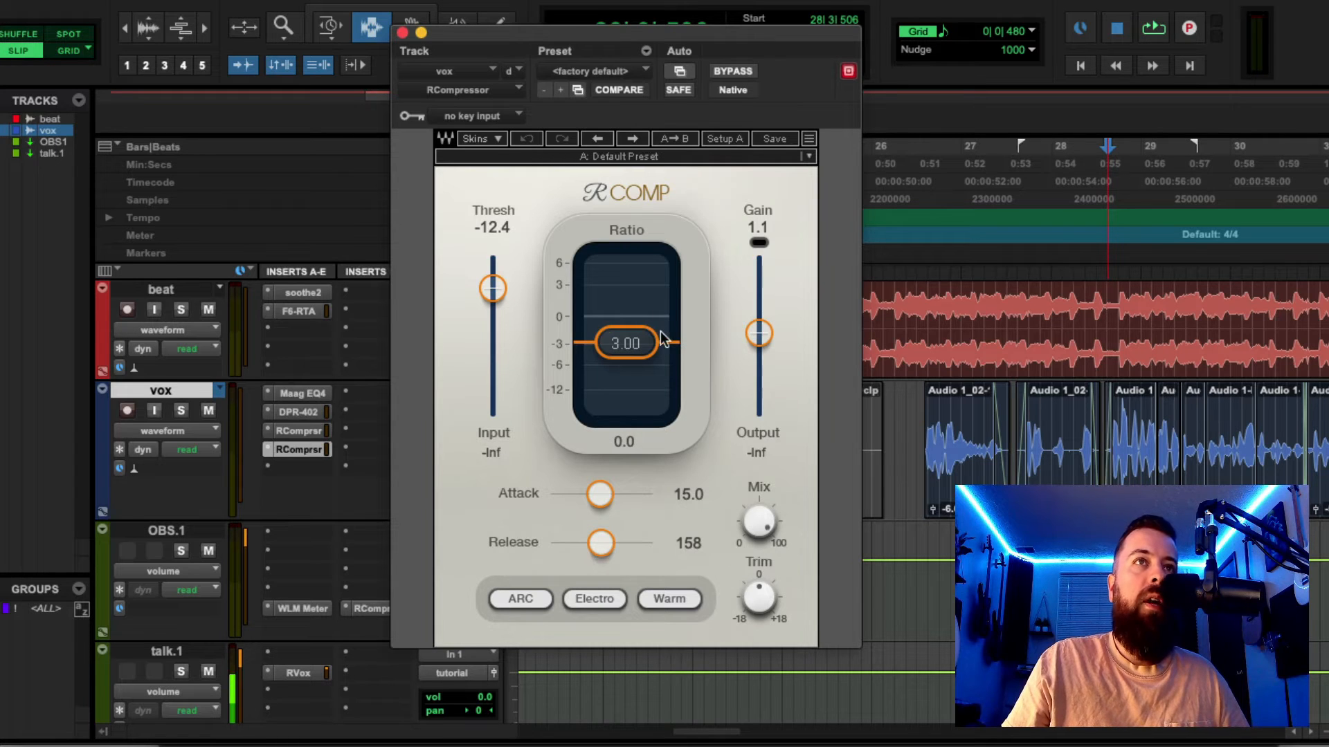
pyautogui.press('space')
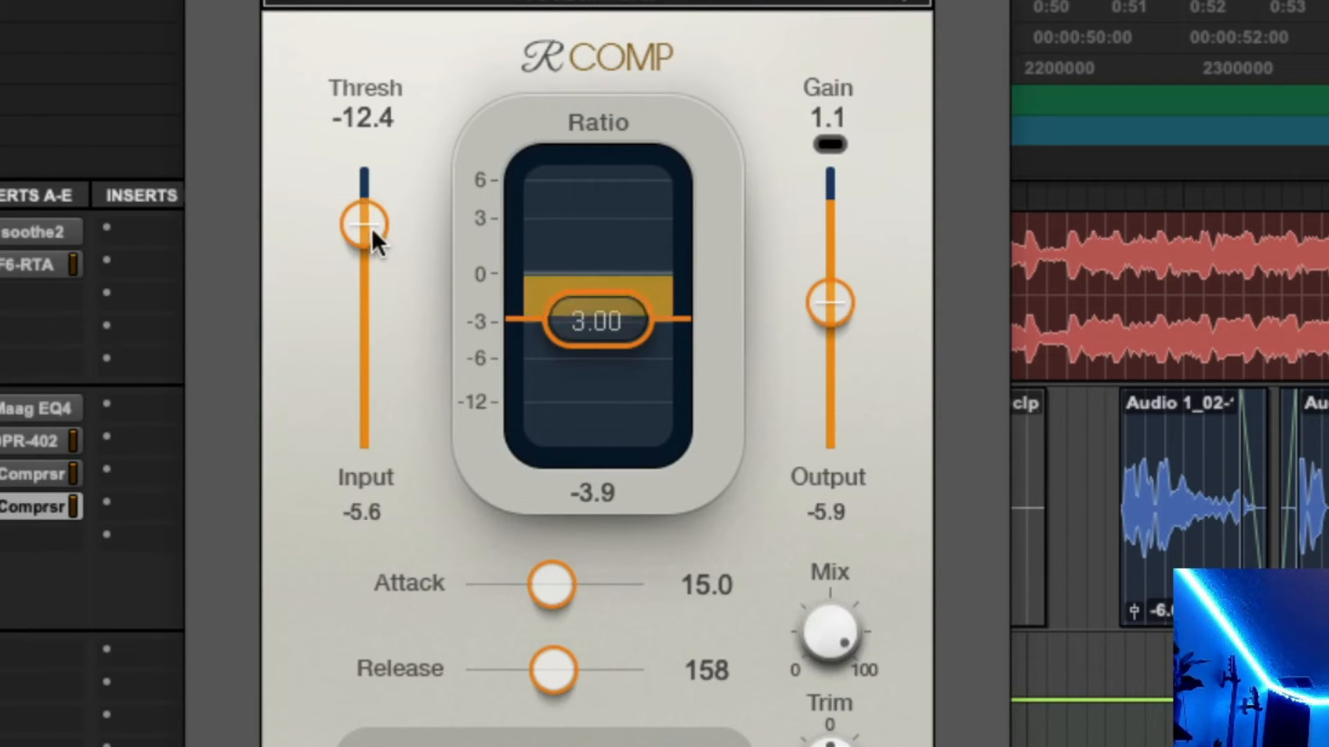
pyautogui.moveTo(492, 288); pyautogui.dragTo(492, 289)
pyautogui.moveTo(364, 227); pyautogui.dragTo(365, 223)
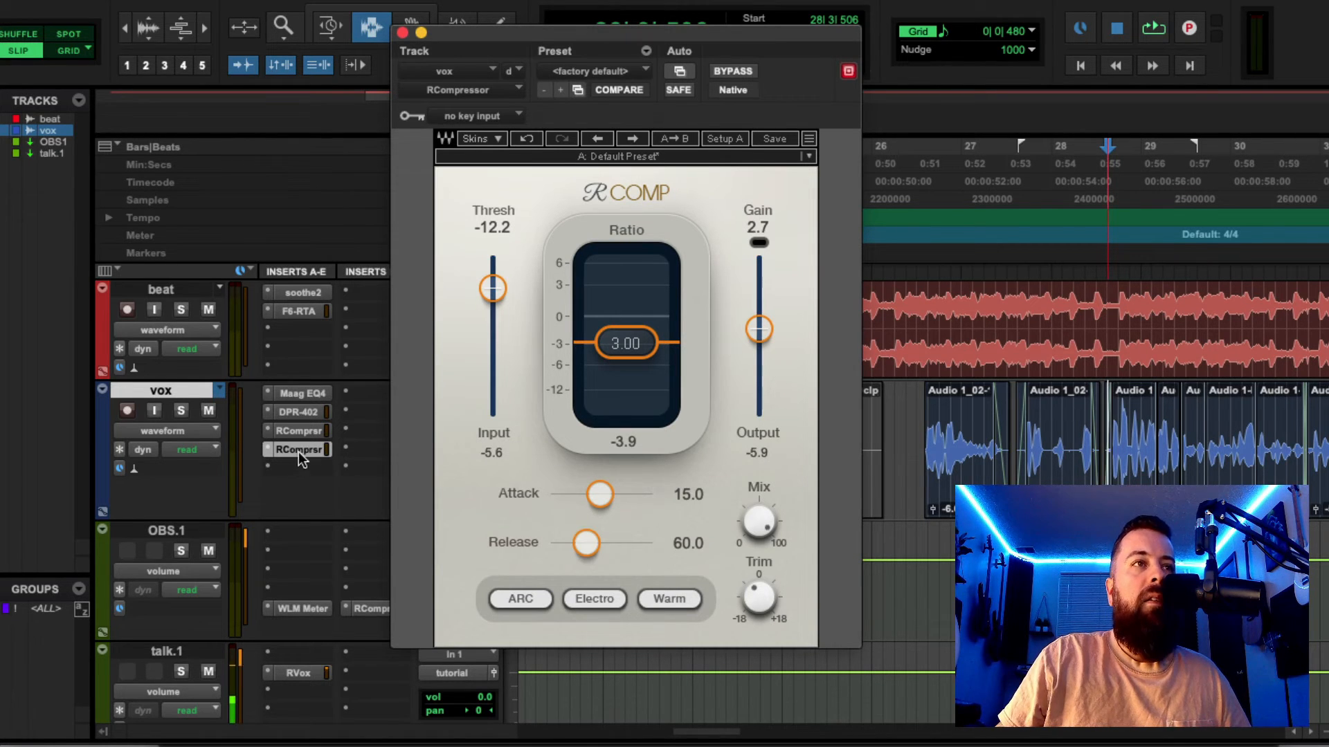
# Step: Copy the second RCompressor to the fifth vox insert and set the copy's attack to 0.50, release to 5.00 and ratio to 50.00
pyautogui.moveTo(301, 453); pyautogui.dragTo(302, 473)
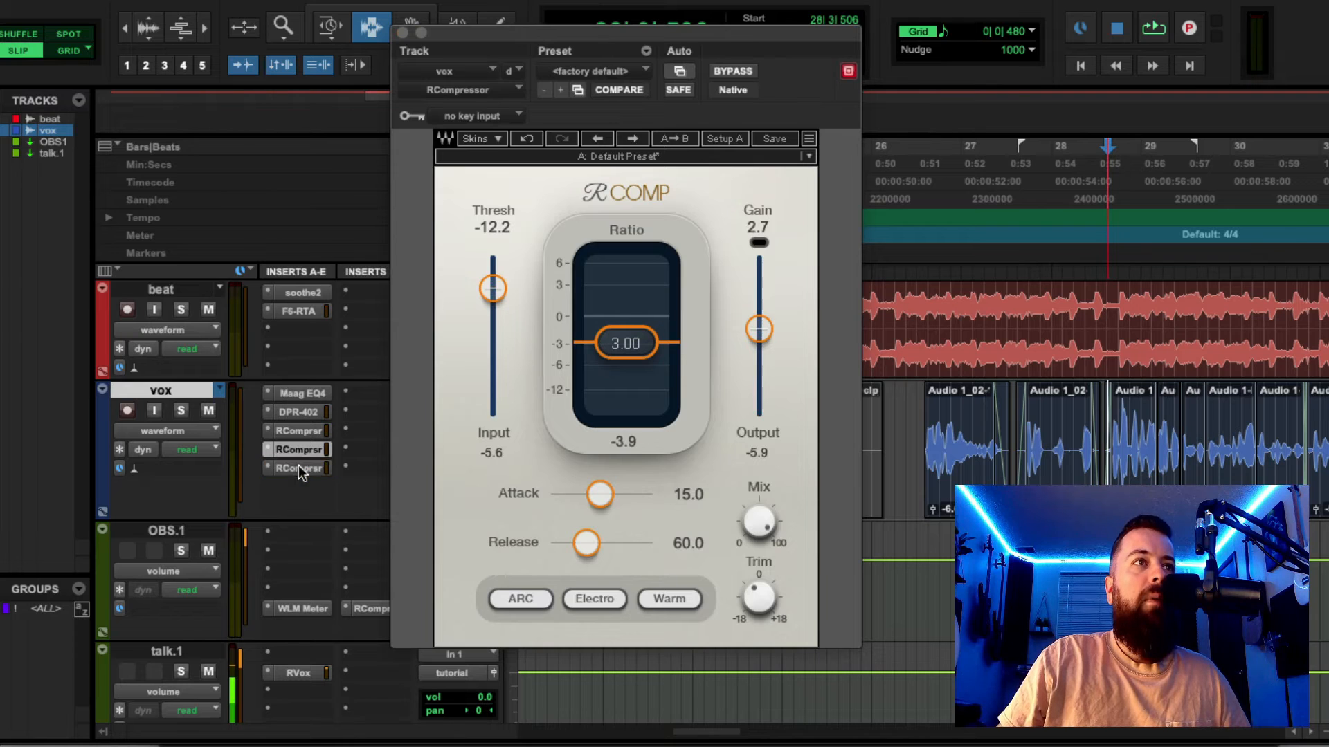
pyautogui.click(301, 470)
pyautogui.moveTo(611, 492); pyautogui.dragTo(550, 493)
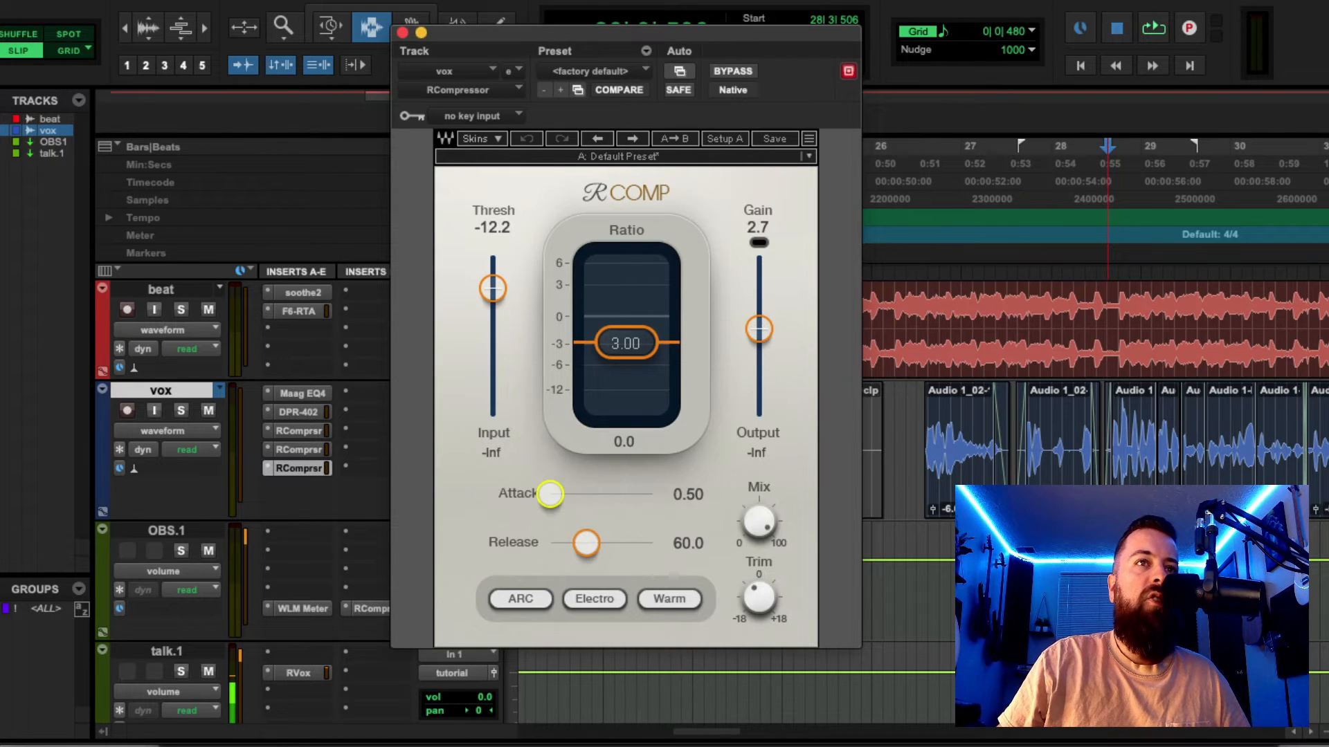
pyautogui.moveTo(586, 543); pyautogui.dragTo(550, 543)
pyautogui.moveTo(624, 344); pyautogui.dragTo(626, 411)
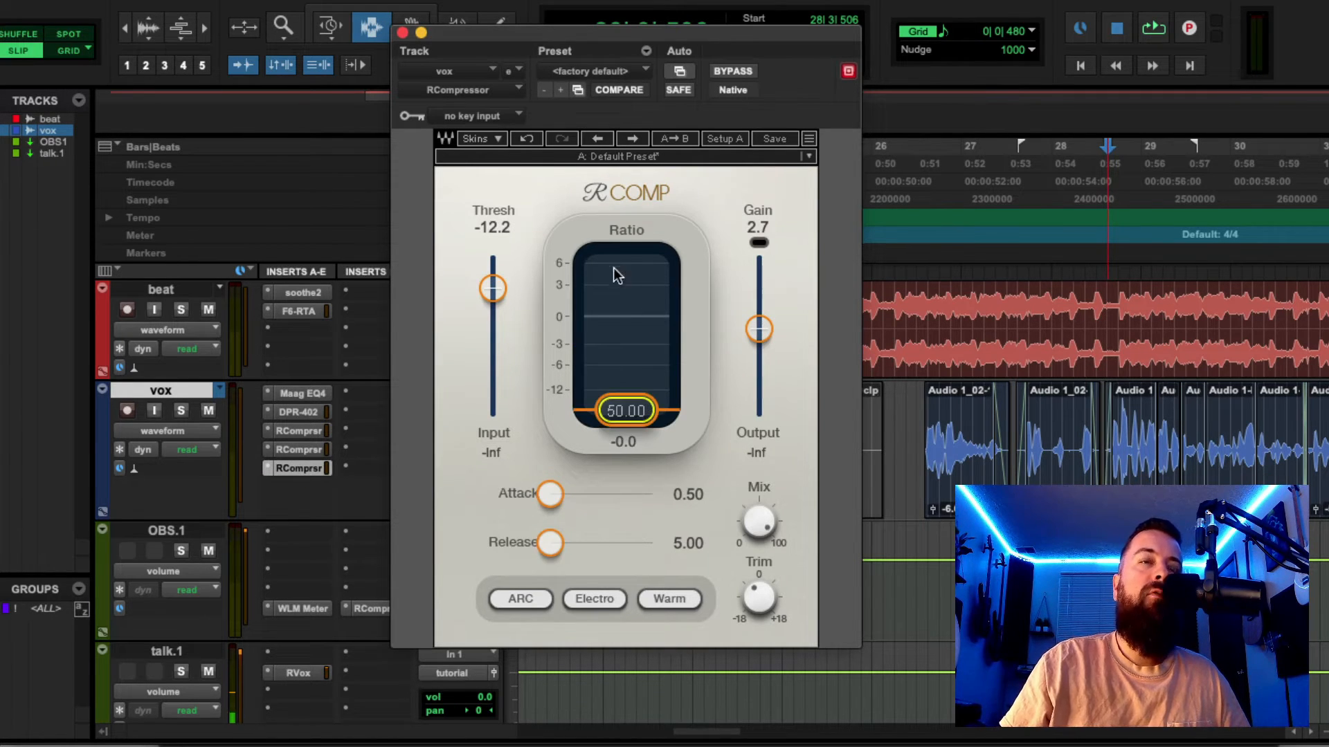
# Step: Set the third RCompressor's threshold to -7.4 and its gain to 3.4 while listening to the vocal
pyautogui.moveTo(494, 288); pyautogui.dragTo(493, 266)
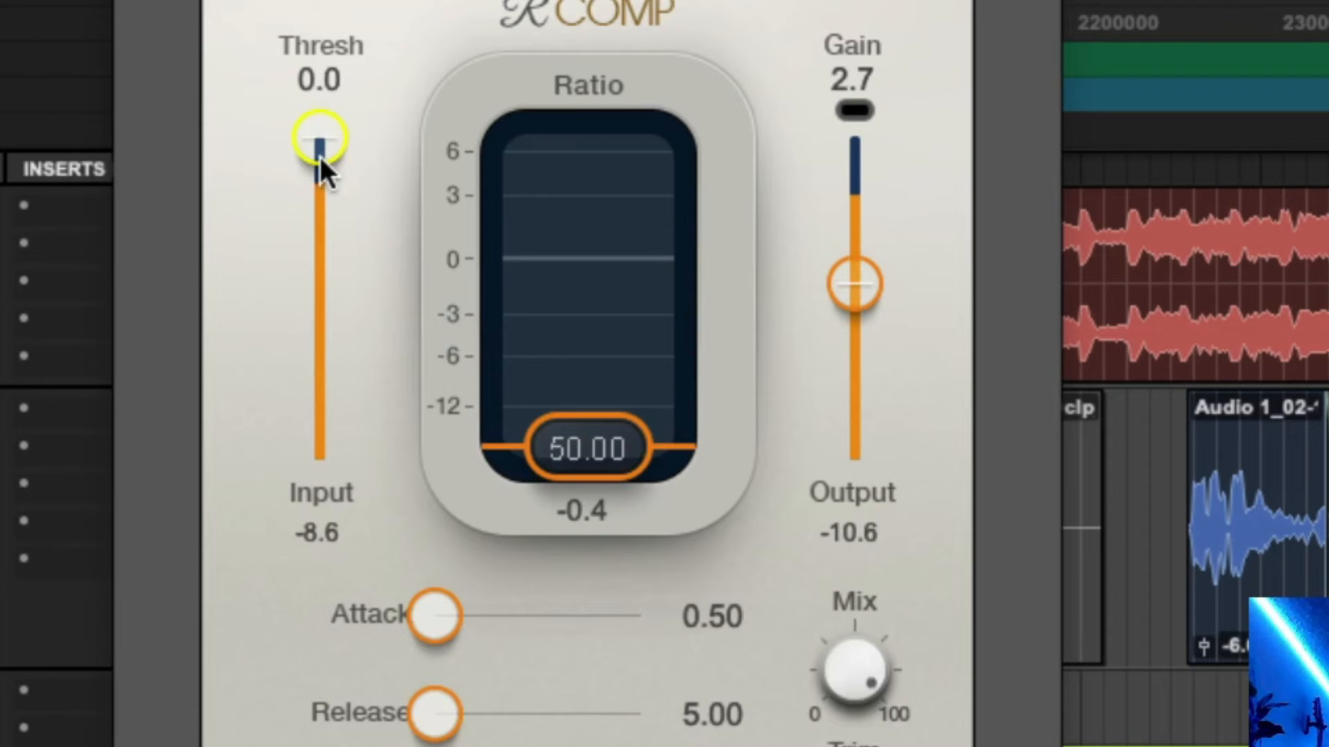
pyautogui.moveTo(320, 157); pyautogui.dragTo(318, 190)
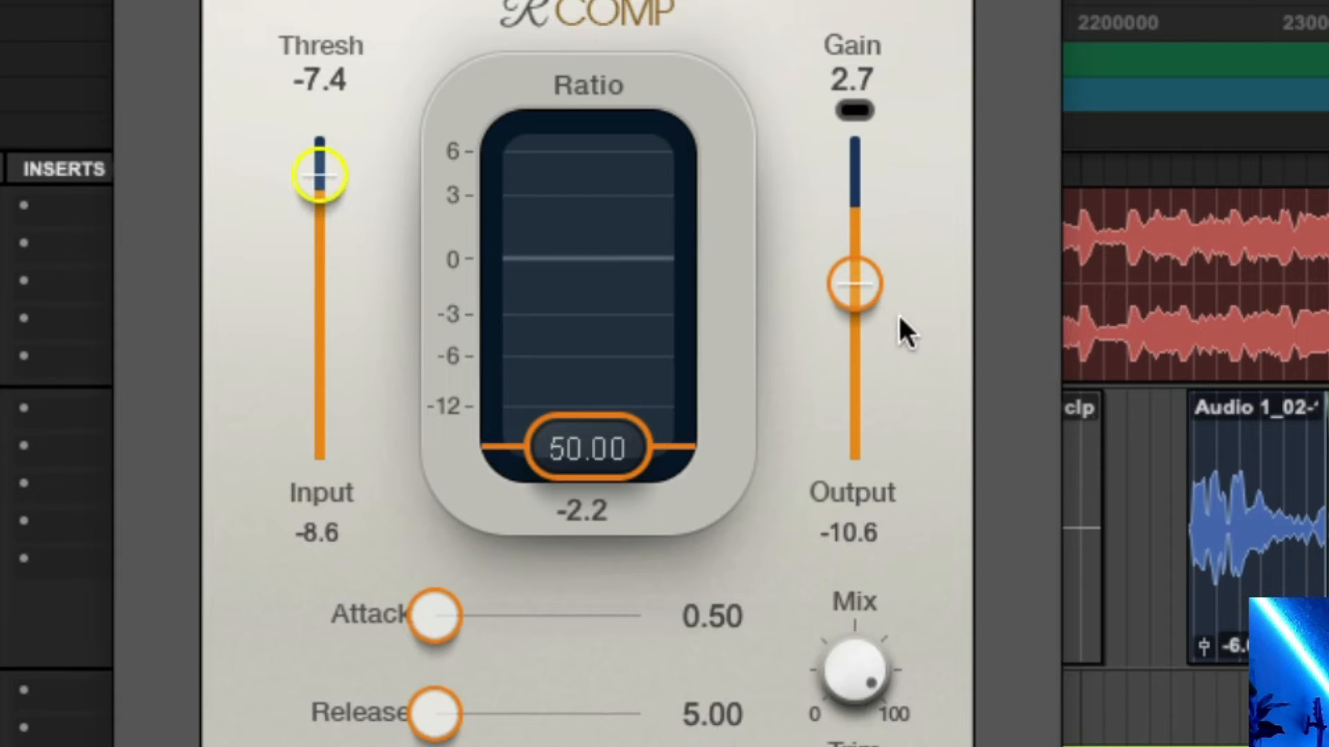
pyautogui.moveTo(855, 284); pyautogui.dragTo(855, 280)
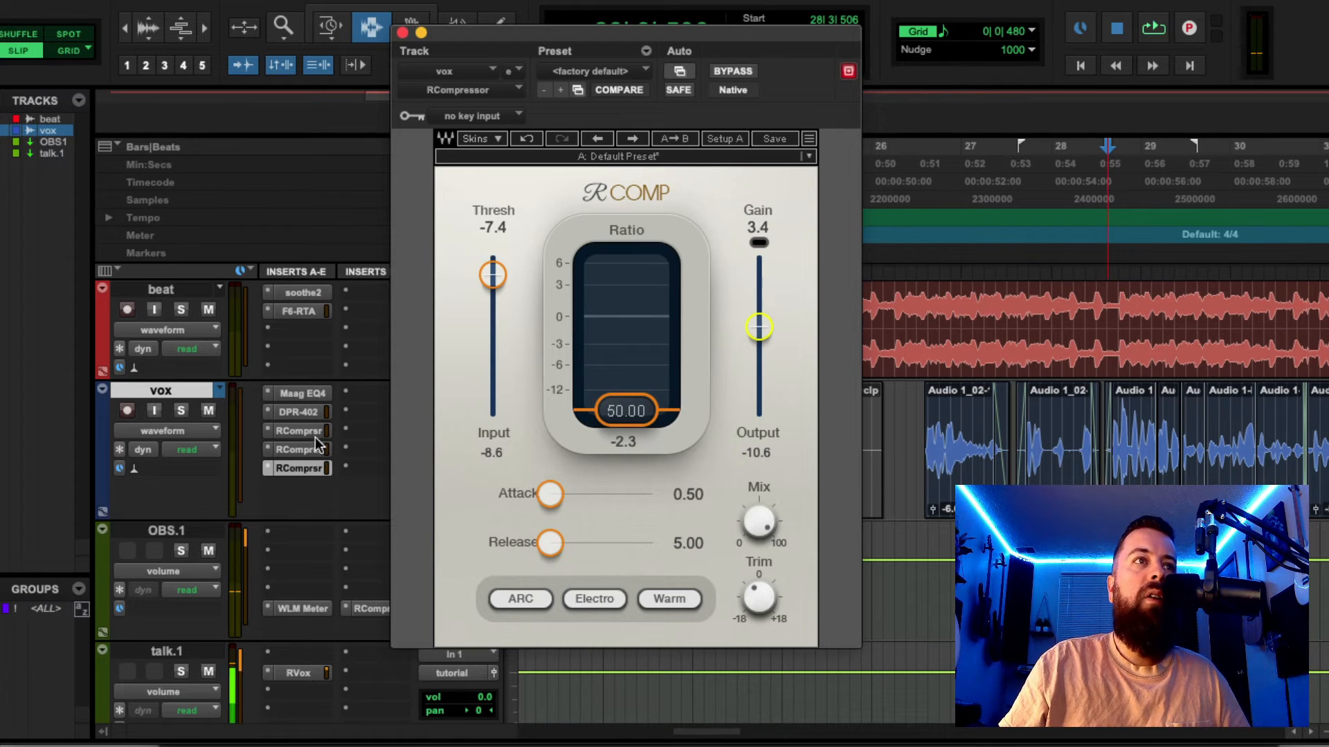
# Step: Review the second and third RCompressors, raise the third's gain to 4.9 during playback, and compare the vocal with all three bypassed and enabled
pyautogui.click(303, 450)
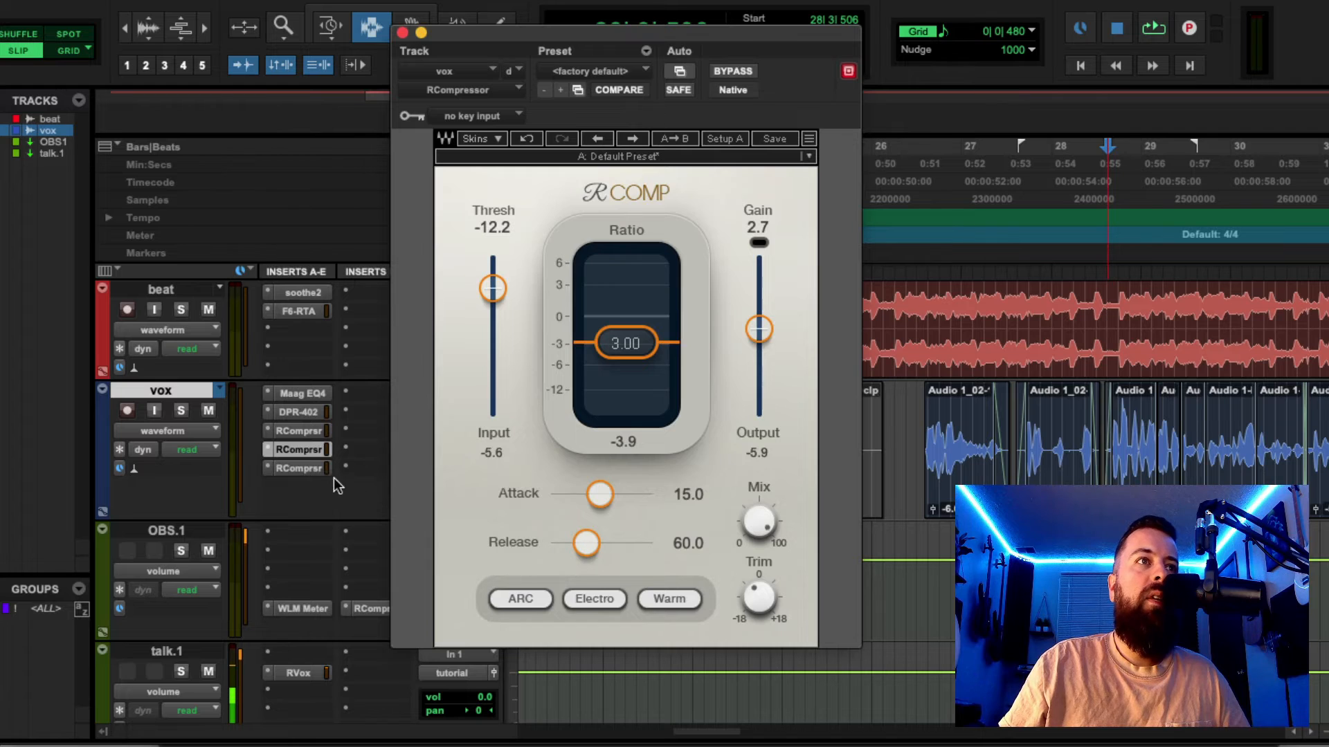
pyautogui.click(301, 469)
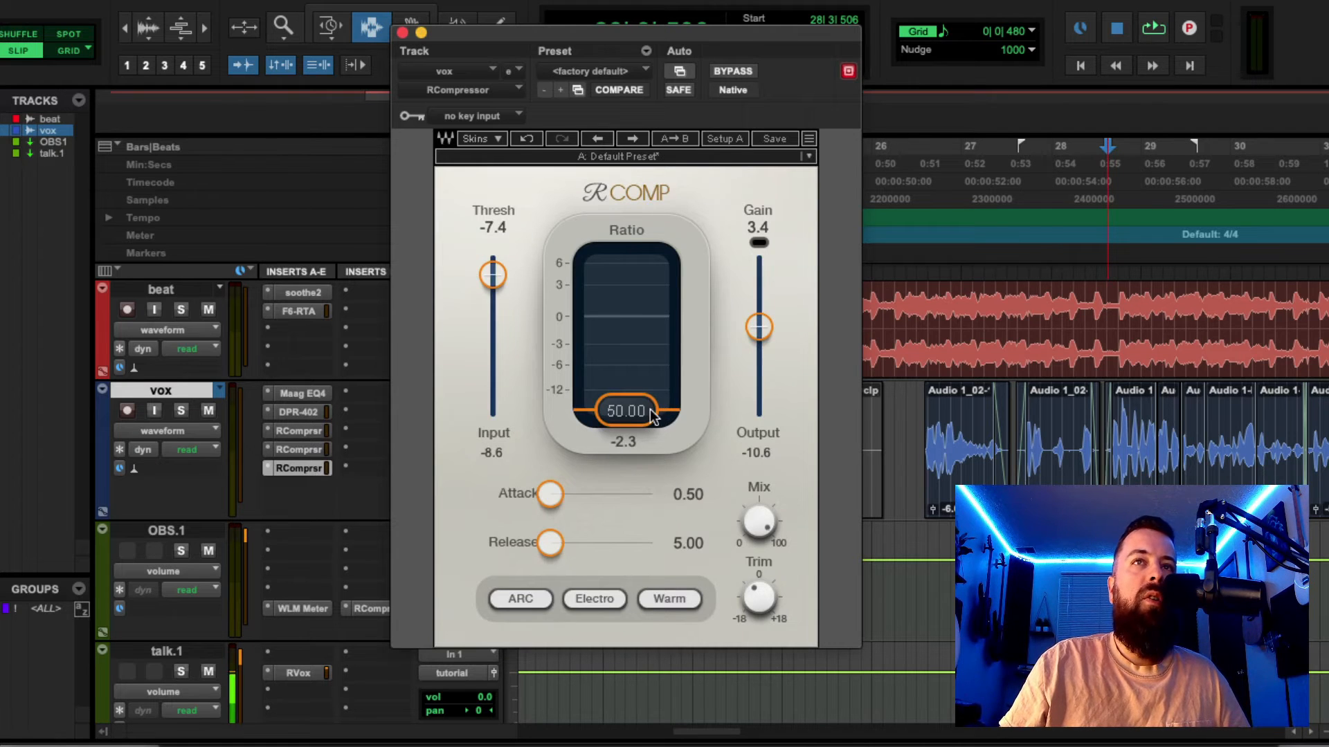
pyautogui.press('space')
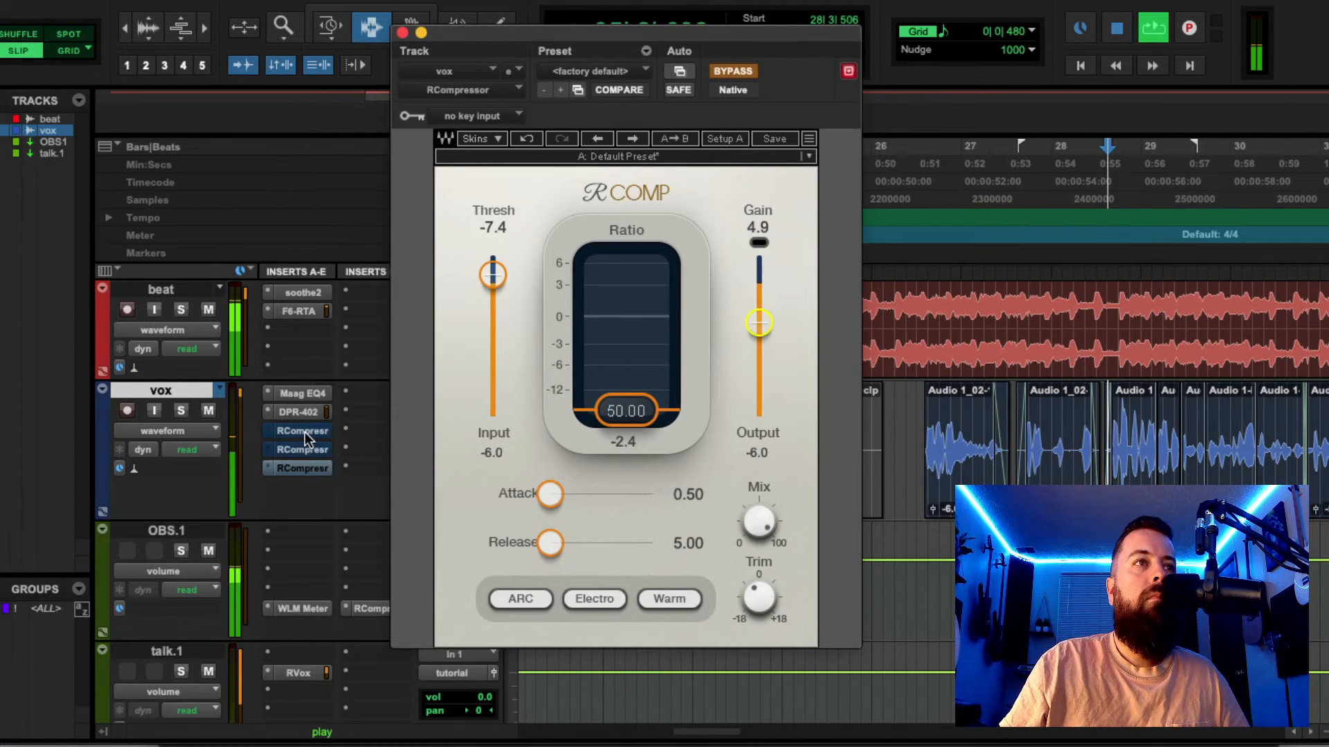
pyautogui.keyDown('super'); pyautogui.click(304, 465); pyautogui.keyUp('super')
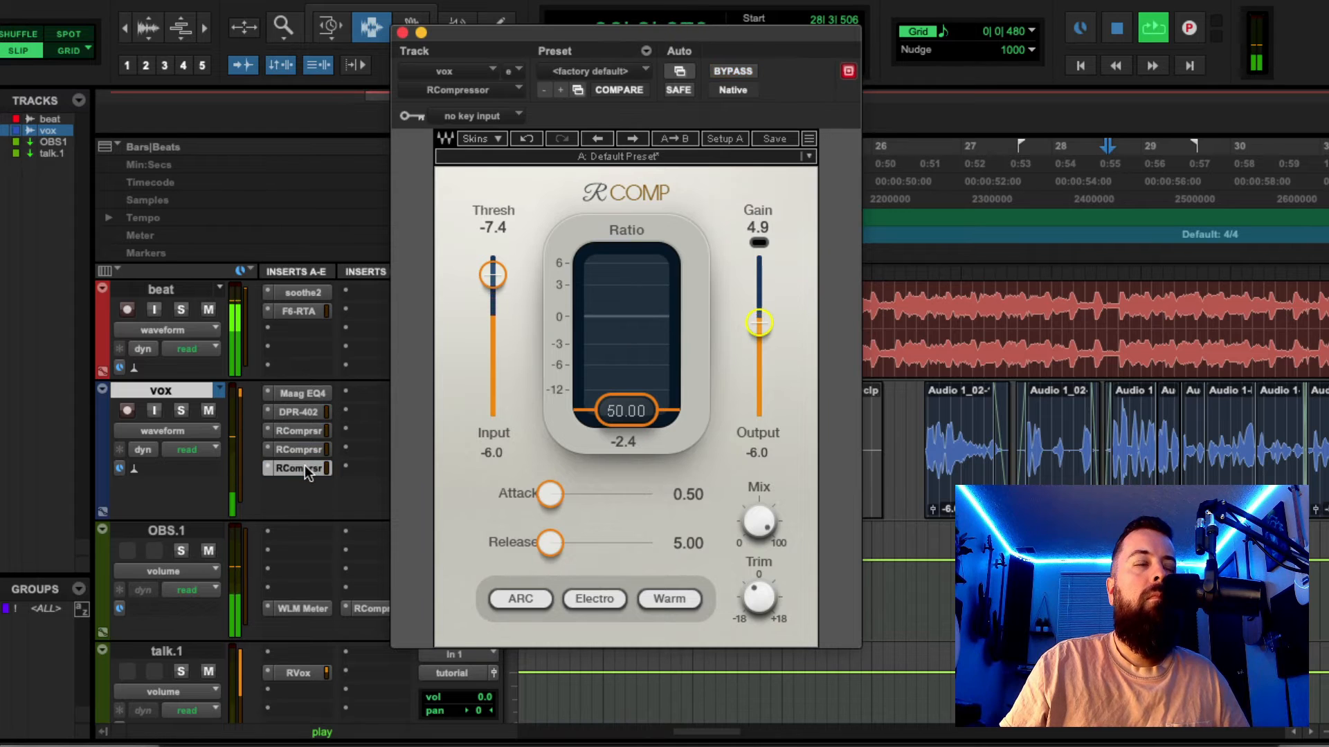
pyautogui.press('space')
# Step: Move the RCompressor window out of the way, close it and remove the three RCompressors from the vox track
pyautogui.moveTo(524, 36); pyautogui.dragTo(547, 20)
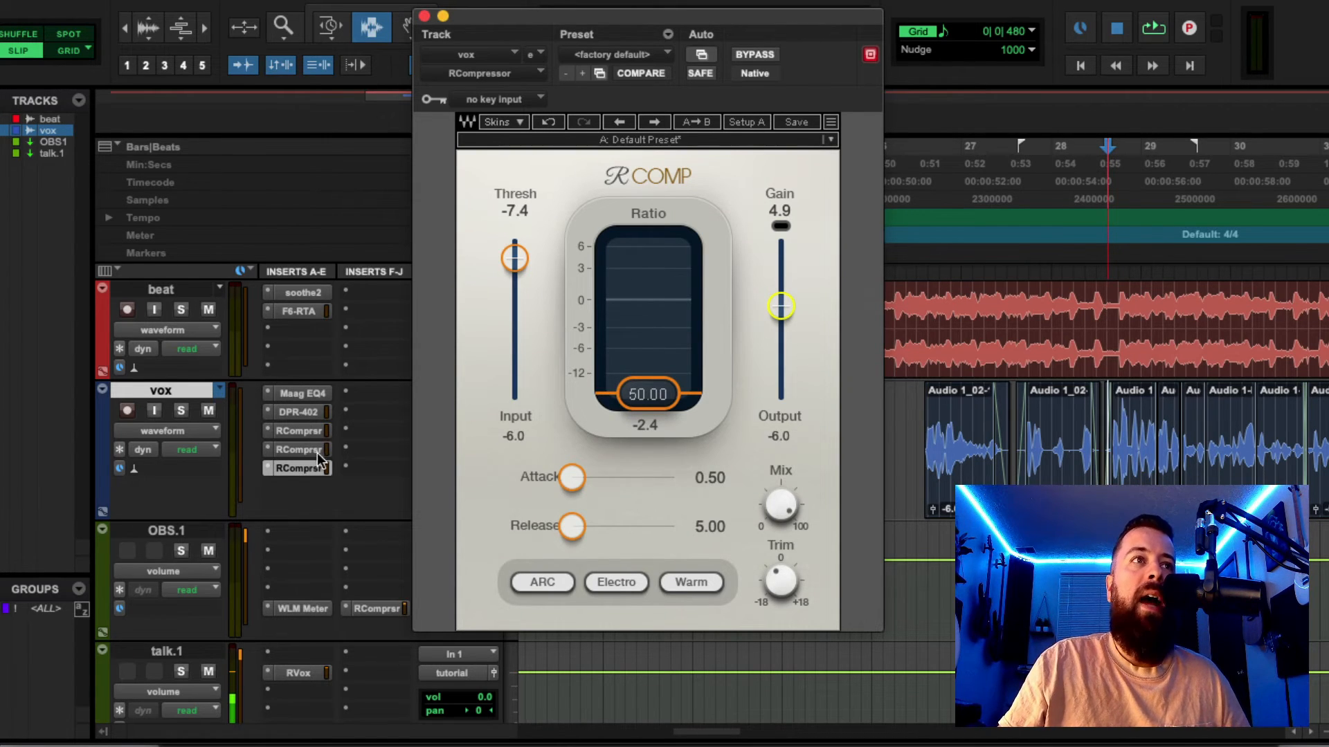
pyautogui.moveTo(514, 15); pyautogui.dragTo(521, 0)
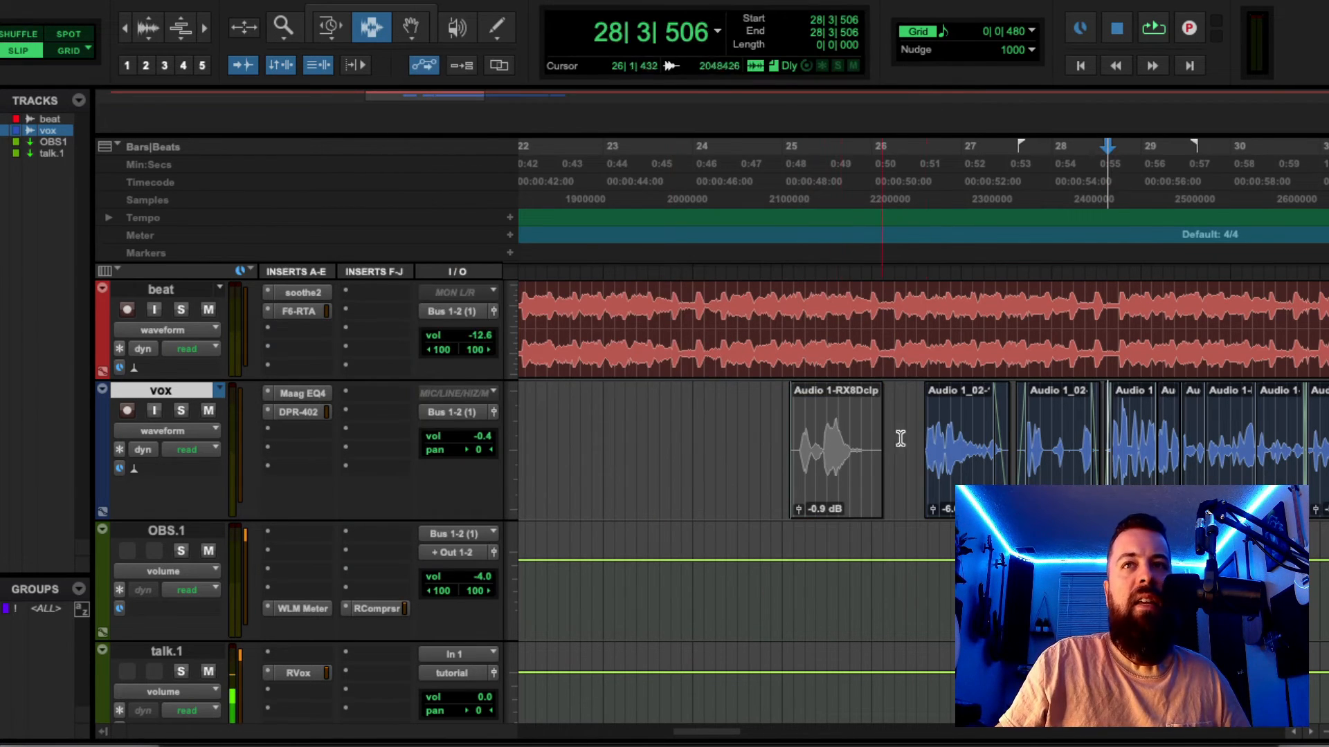
# Step: Set the playback start just before the Audio 1_02 clip and insert Scheps Omni Channel 2 (mono) after the DPR-402 on the vox track
pyautogui.click(915, 436)
pyautogui.click(292, 436)
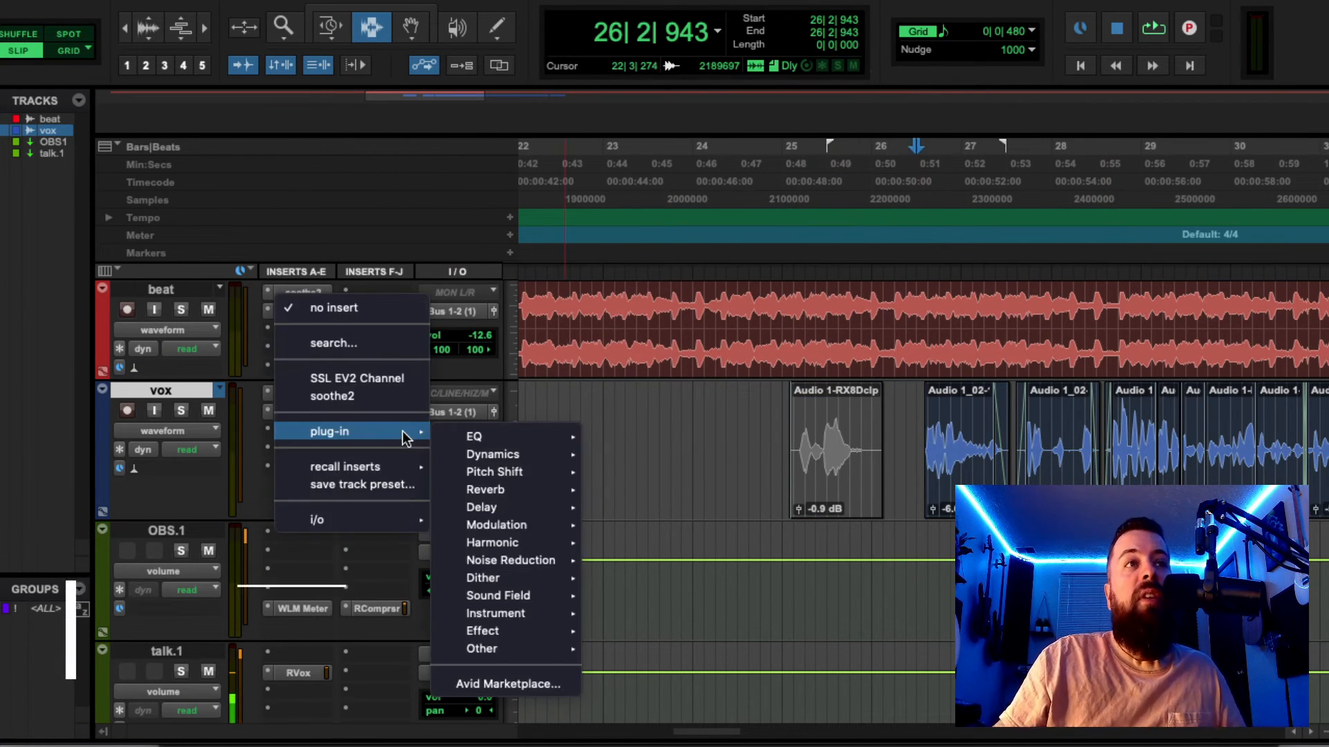
pyautogui.moveTo(557, 459)
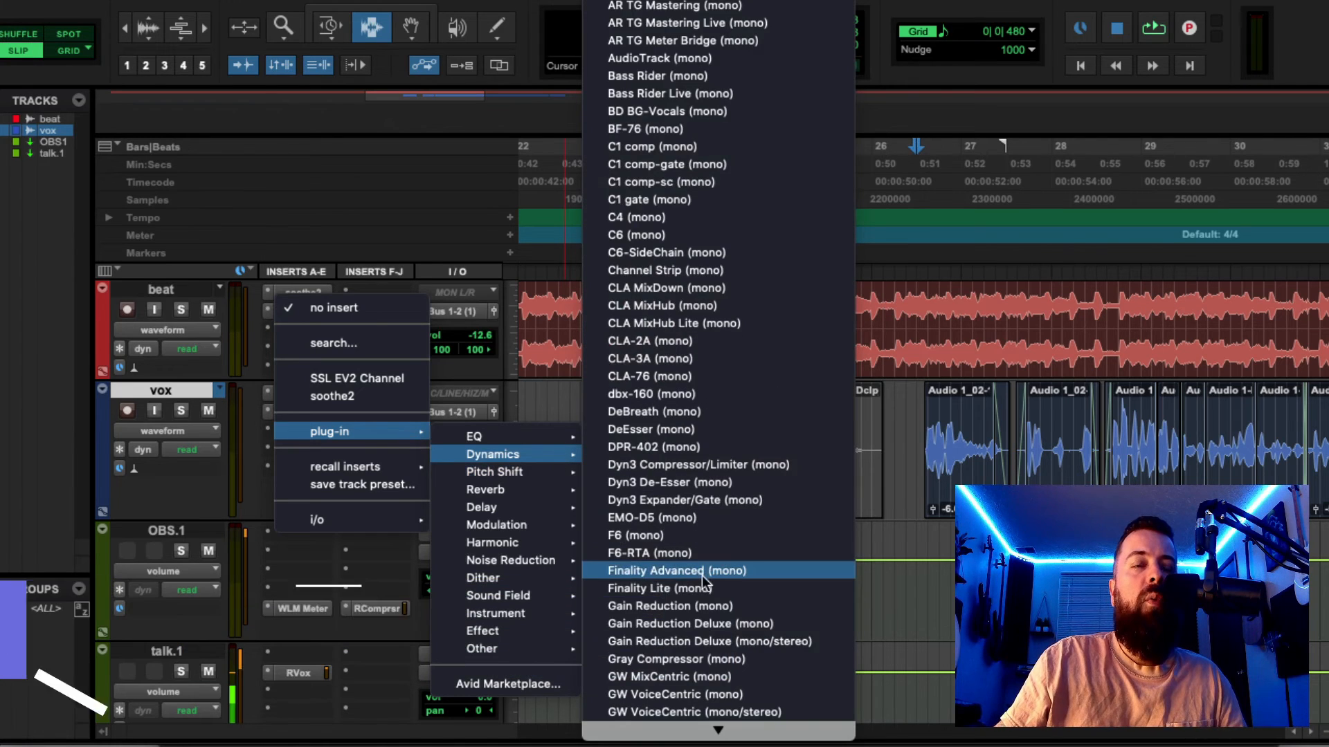
pyautogui.scroll(-15, 703, 583)
pyautogui.scroll(-5, 703, 584)
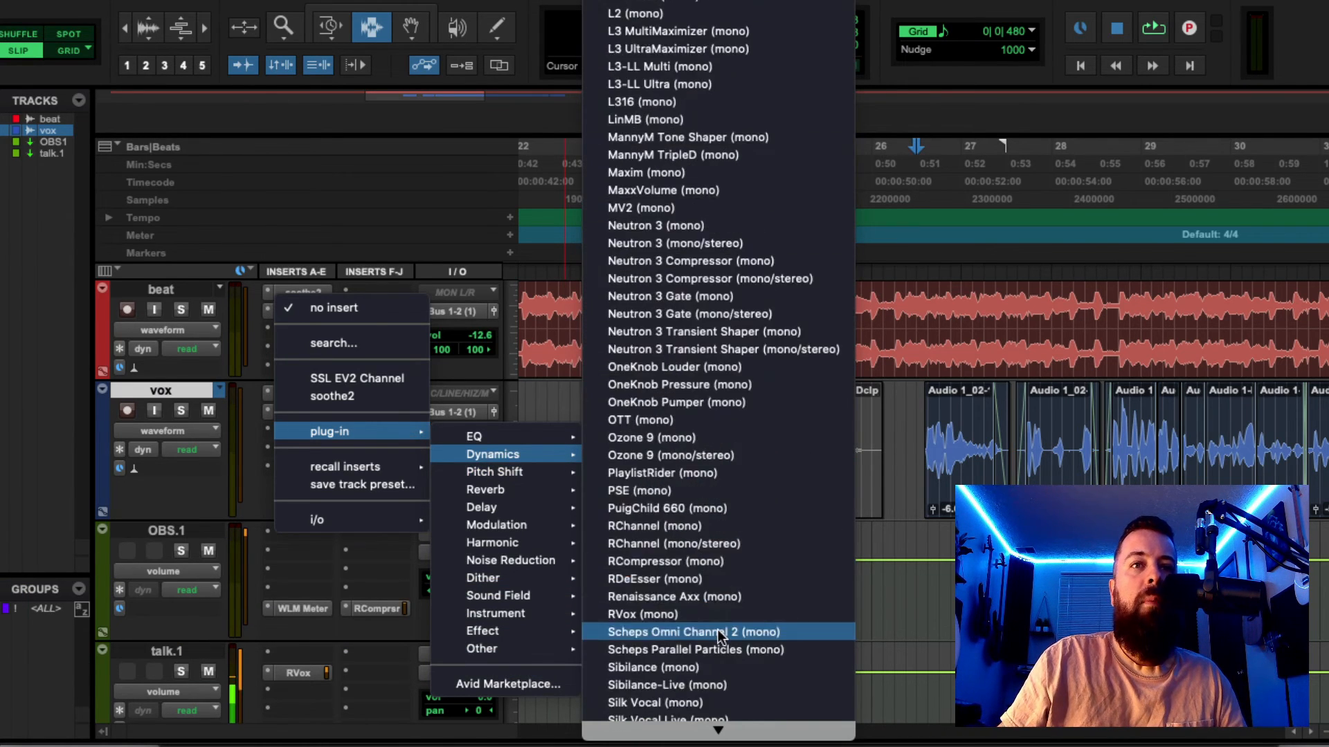
pyautogui.click(717, 631)
# Step: Enable the Scheps Omni Channel compressor in Soft mode, lower its threshold to around mid-range and slow its attack to about 18.84
pyautogui.click(717, 198)
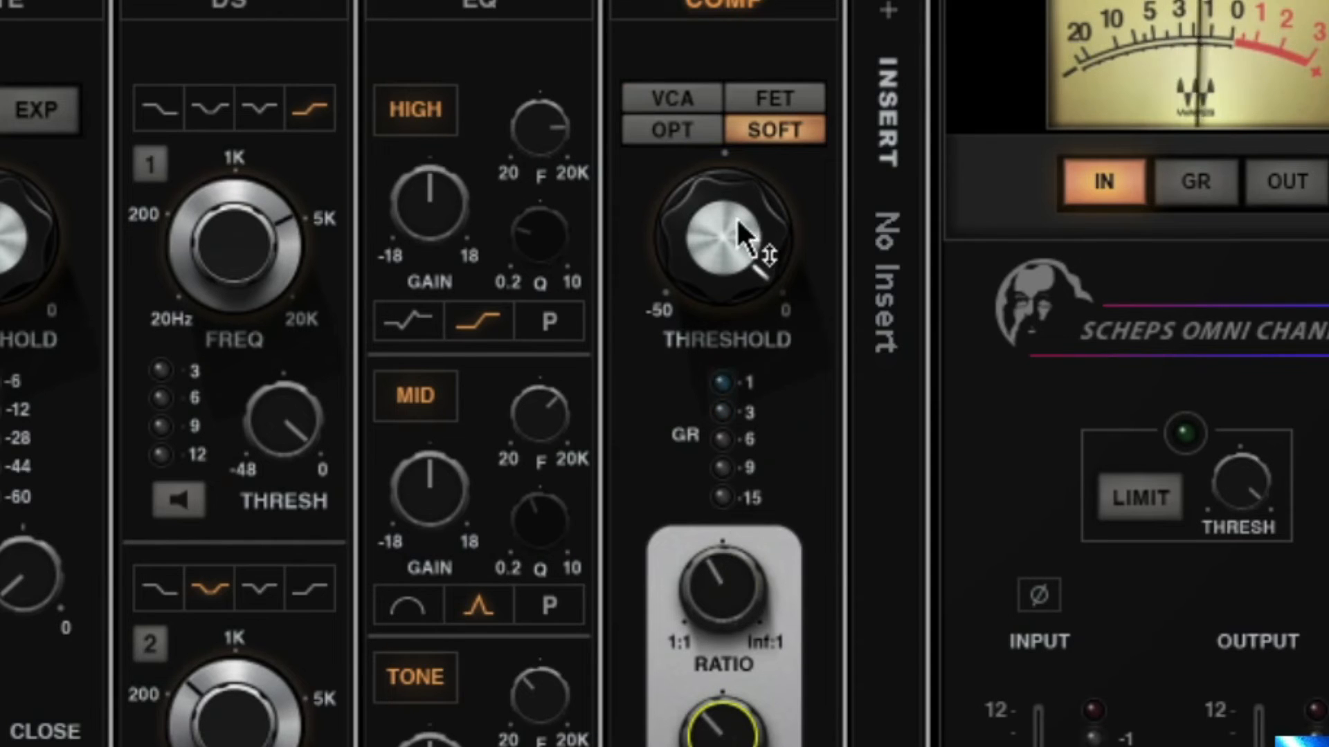
pyautogui.moveTo(741, 231); pyautogui.dragTo(741, 330)
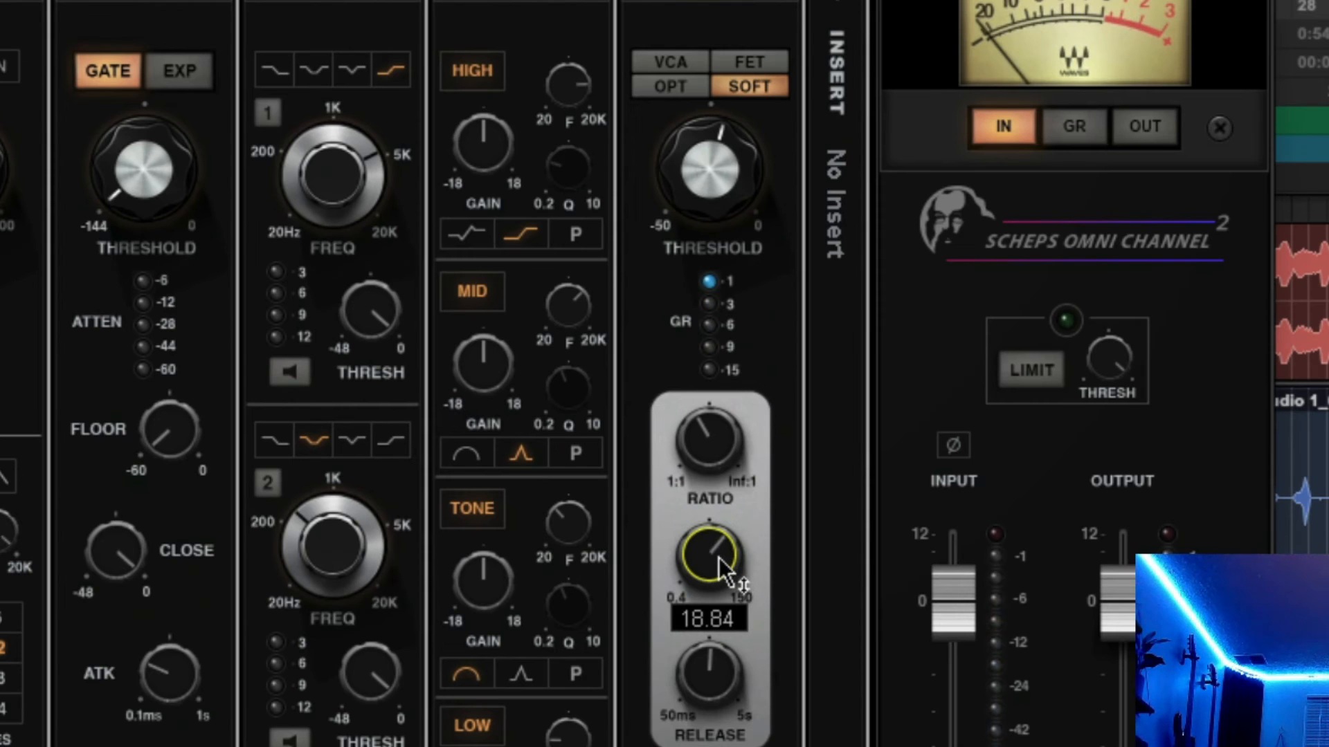
pyautogui.moveTo(716, 557); pyautogui.dragTo(716, 552)
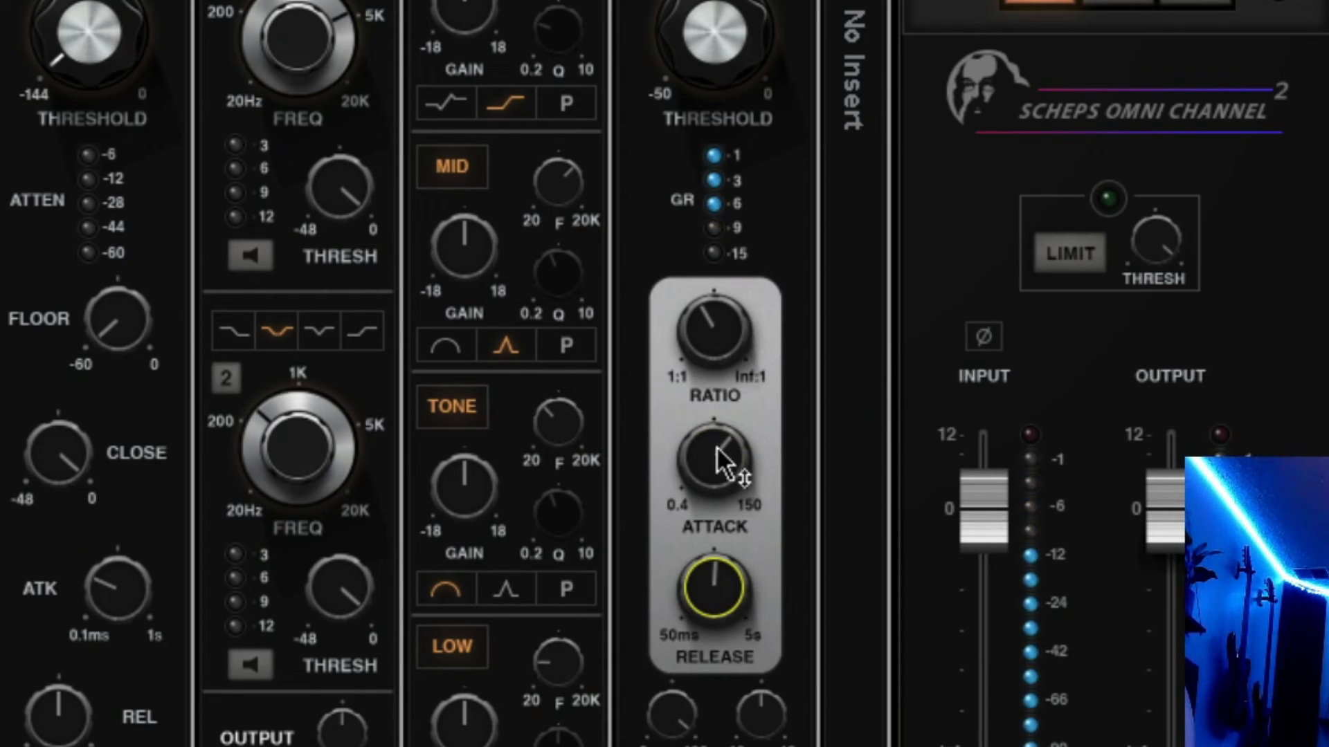
# Step: Lower the Omni Channel compressor's ratio below 3.5:1 while listening to the vocal
pyautogui.click(707, 357)
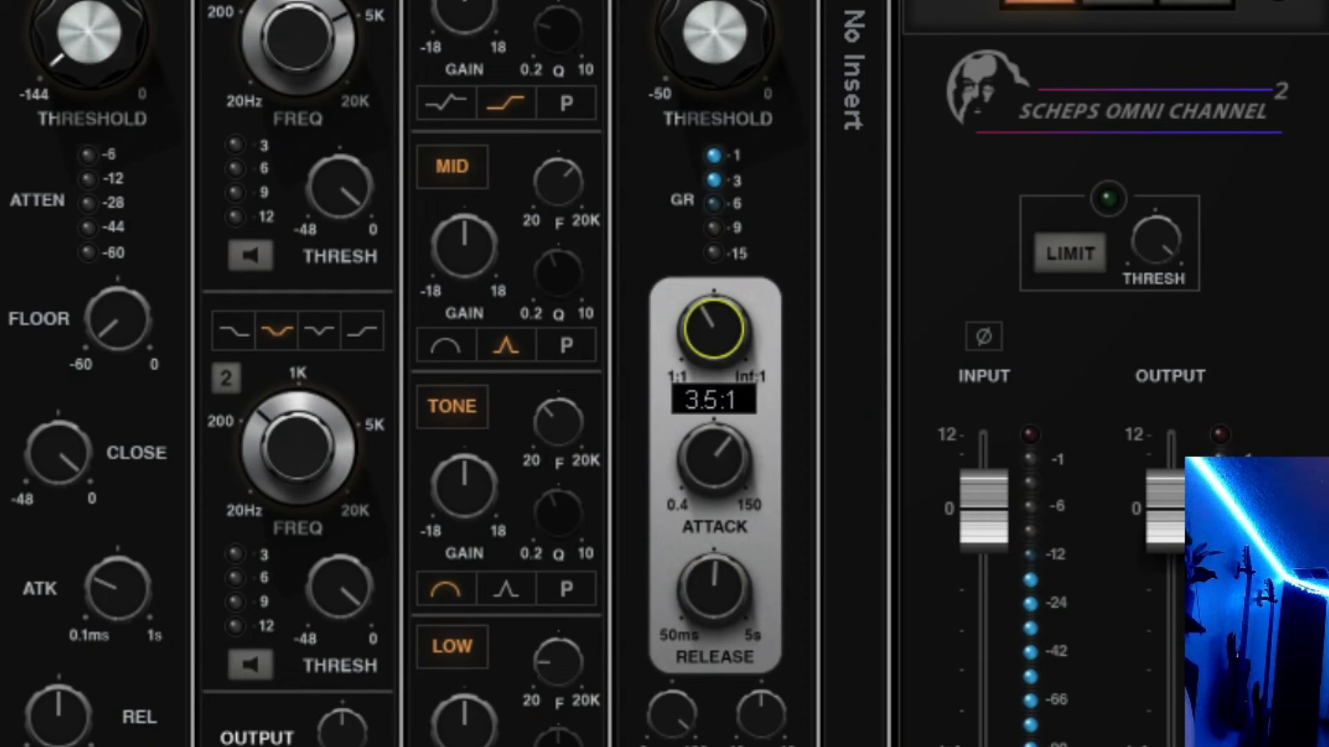
pyautogui.moveTo(708, 357); pyautogui.dragTo(707, 360)
pyautogui.moveTo(707, 361); pyautogui.dragTo(707, 364)
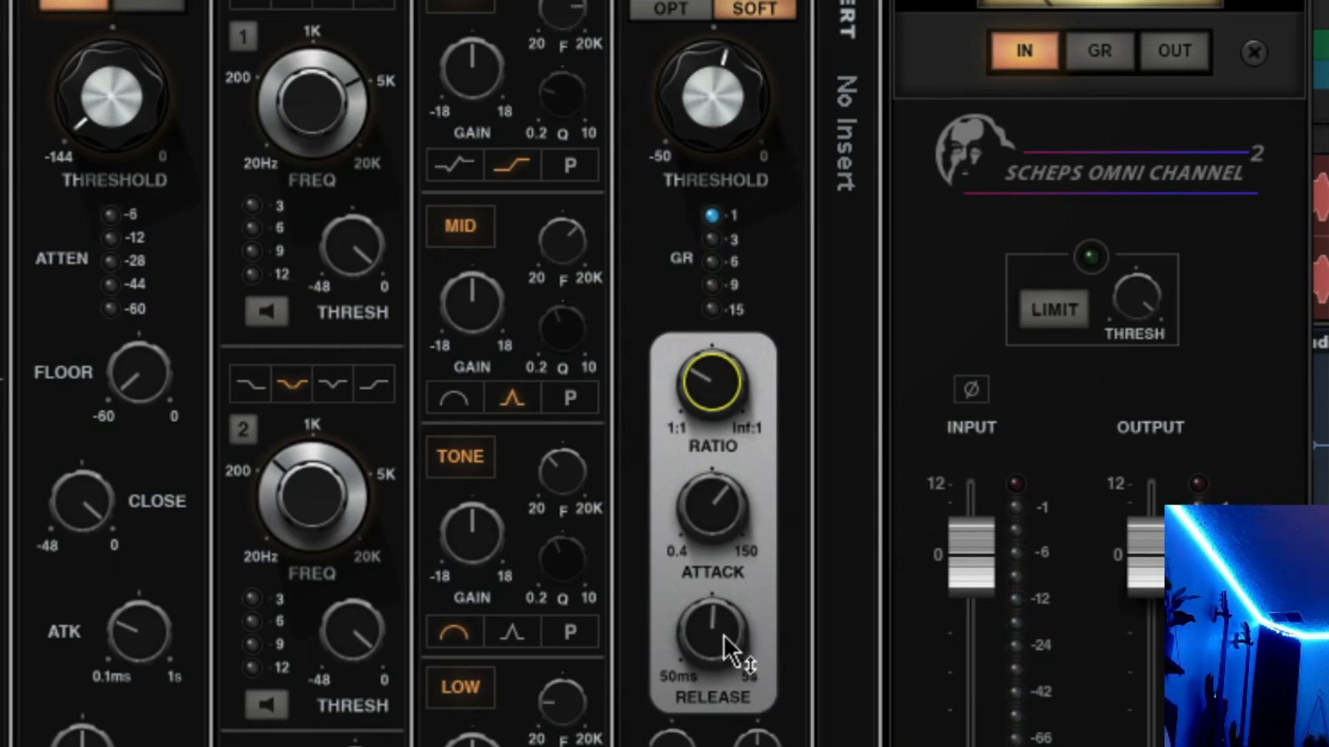
pyautogui.moveTo(723, 637); pyautogui.dragTo(733, 616)
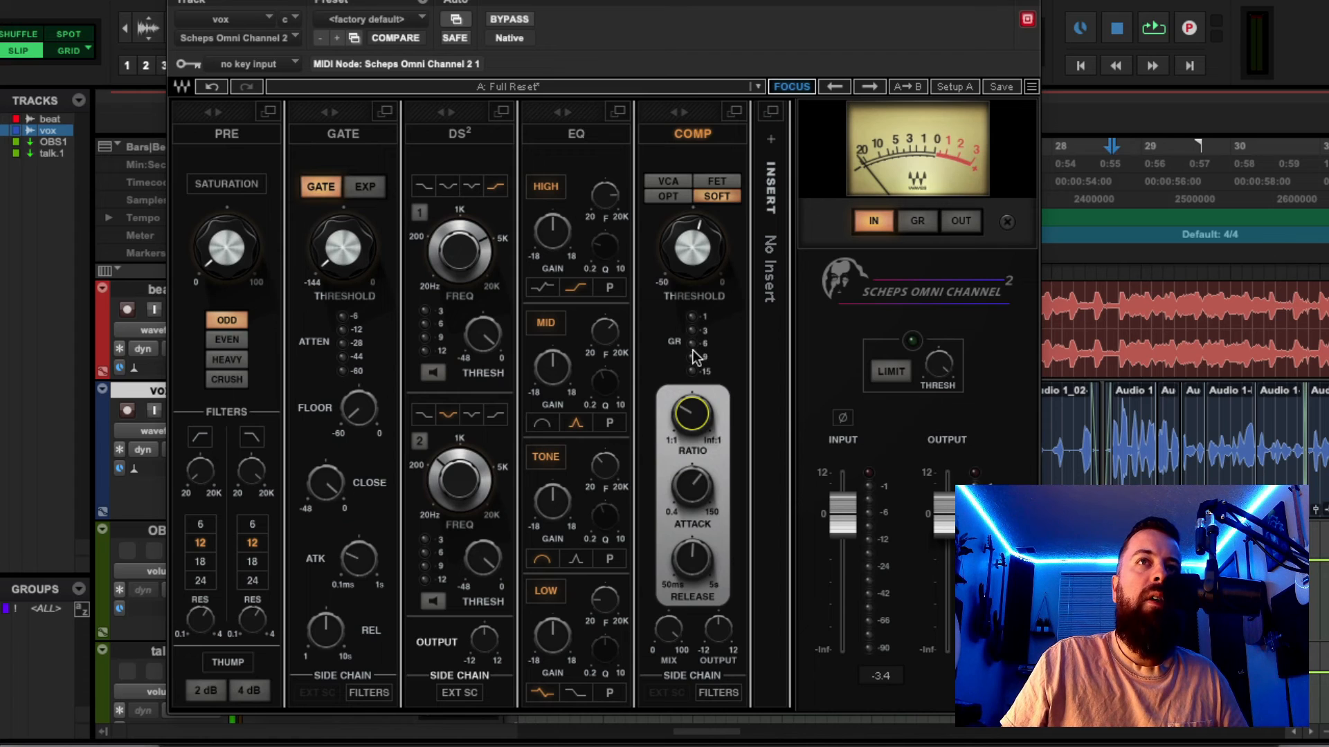
# Step: Enable the Omni Channel limiter, lower its threshold until it catches the vocal peaks, and raise the plug-in's output level
pyautogui.click(911, 374)
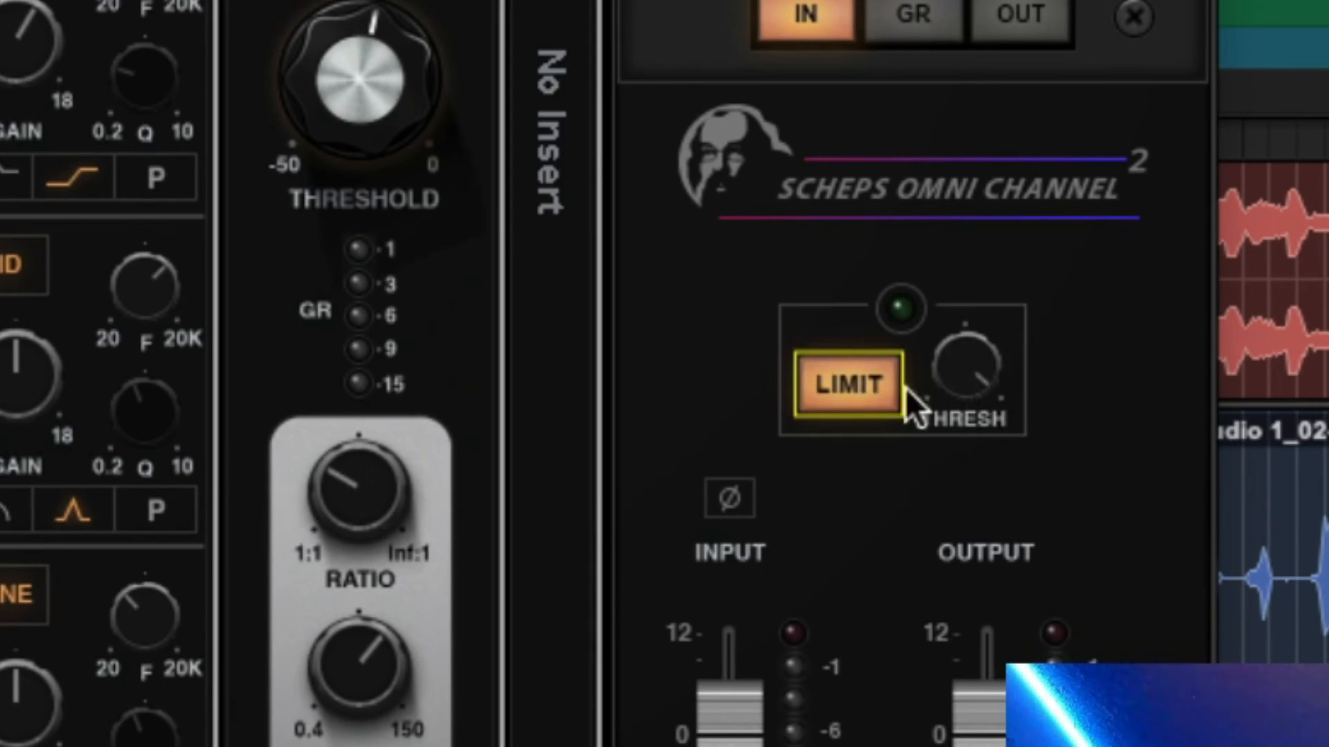
pyautogui.moveTo(978, 371); pyautogui.dragTo(979, 450)
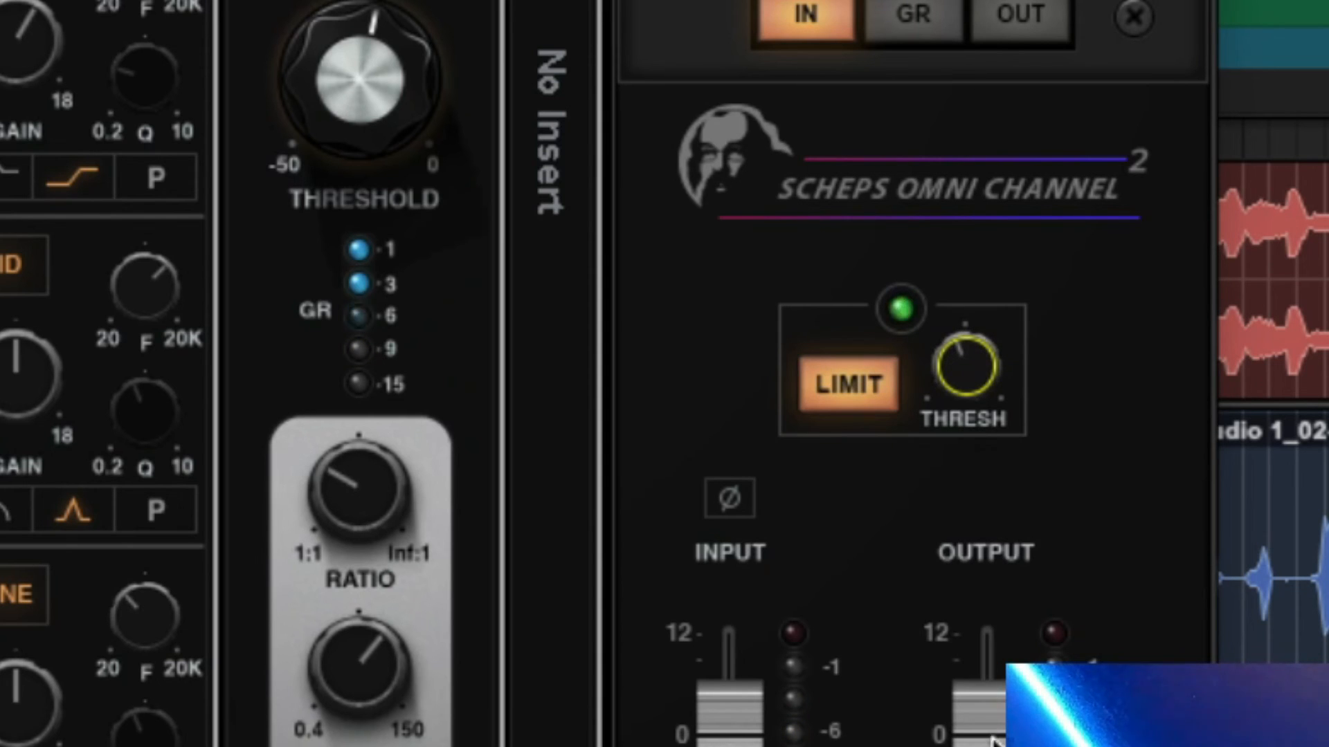
pyautogui.moveTo(993, 738); pyautogui.dragTo(993, 705)
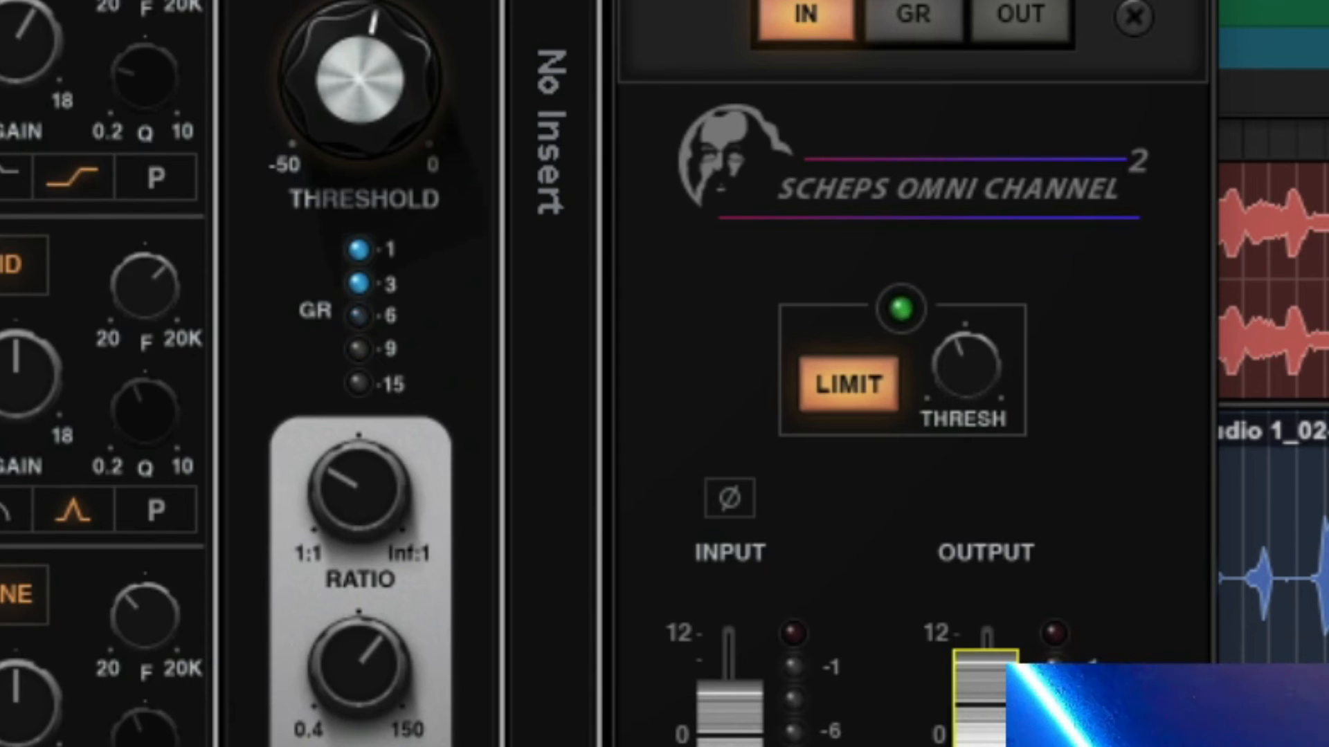
# Step: Fine-tune the limiter threshold, and compare the vocal with Scheps Omni Channel 2 bypassed and enabled
pyautogui.moveTo(986, 360); pyautogui.dragTo(986, 348)
pyautogui.click(426, 27)
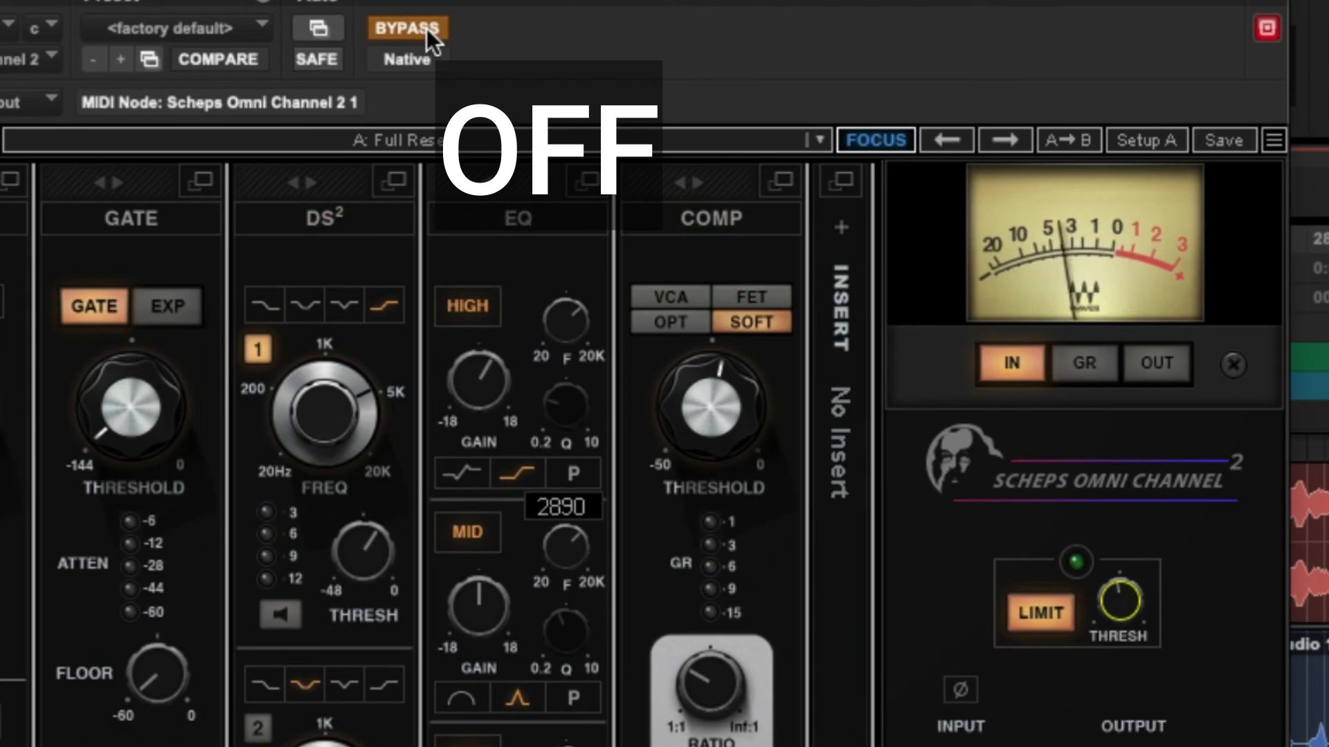
pyautogui.click(427, 28)
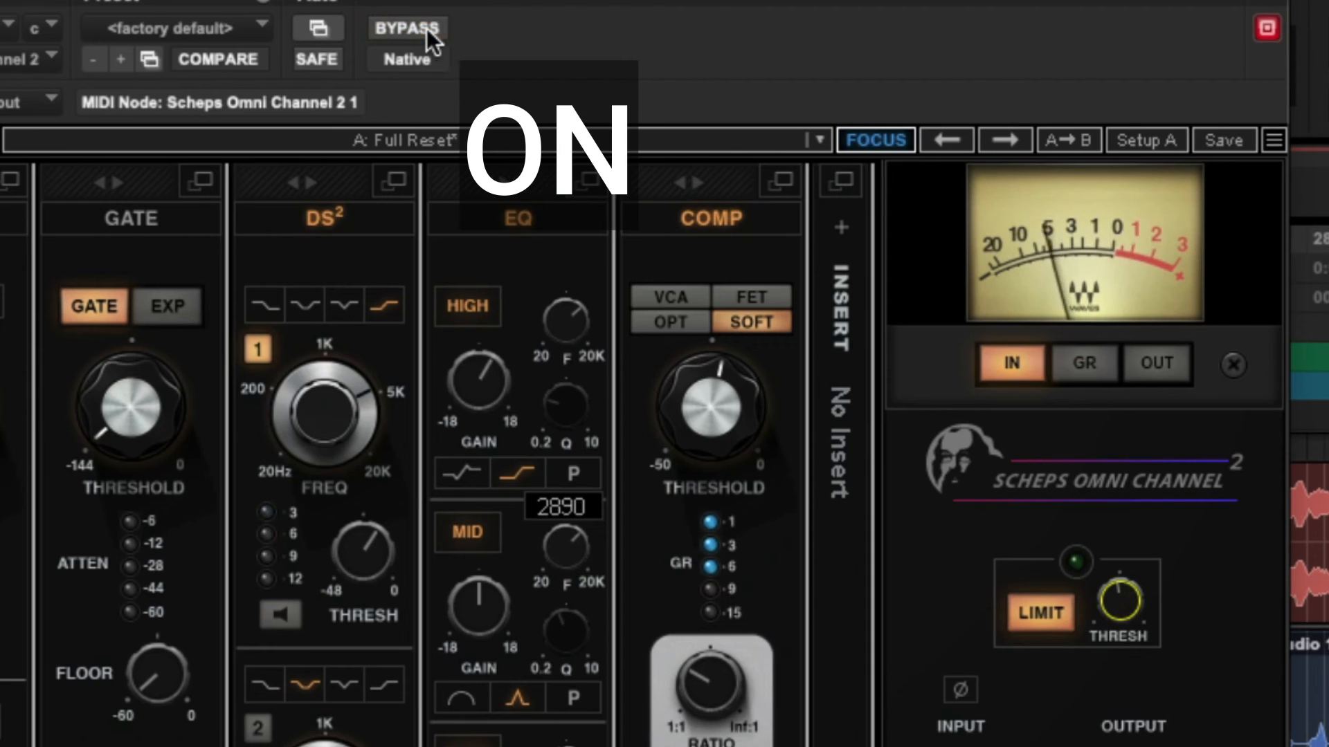